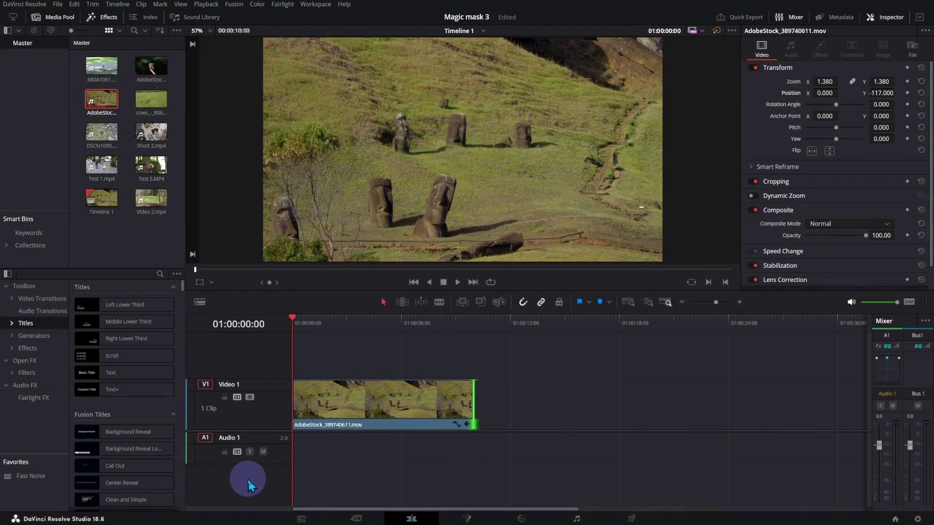
- Preview the moai clip, then insert a Paint node between MediaIn1 and MediaOut1 in Fusion
{"action": "left_click", "coordinate": [457, 283]}
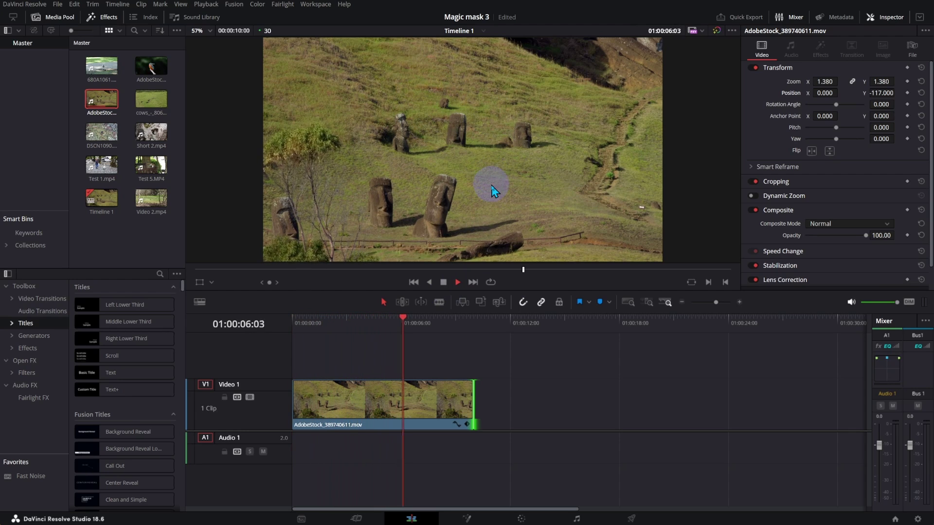
{"action": "left_click", "coordinate": [467, 519]}
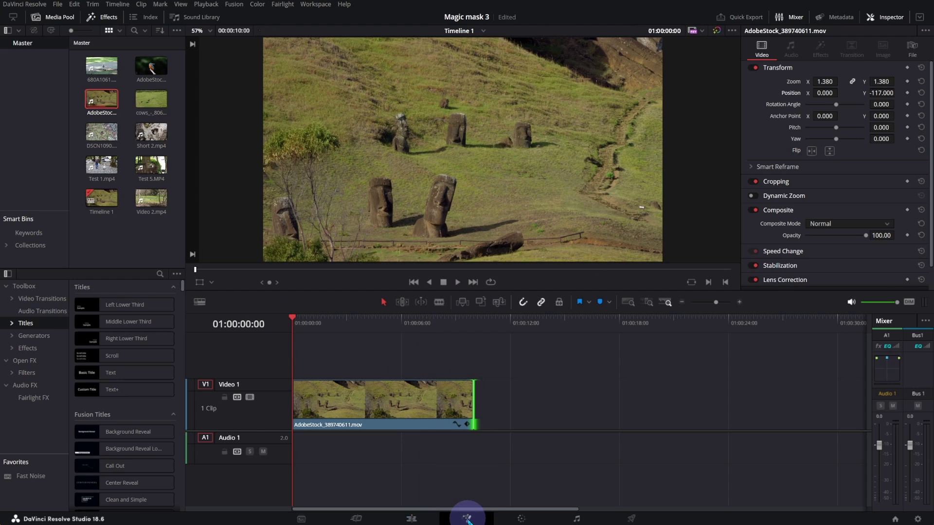
{"action": "key", "text": "ctrl+space"}
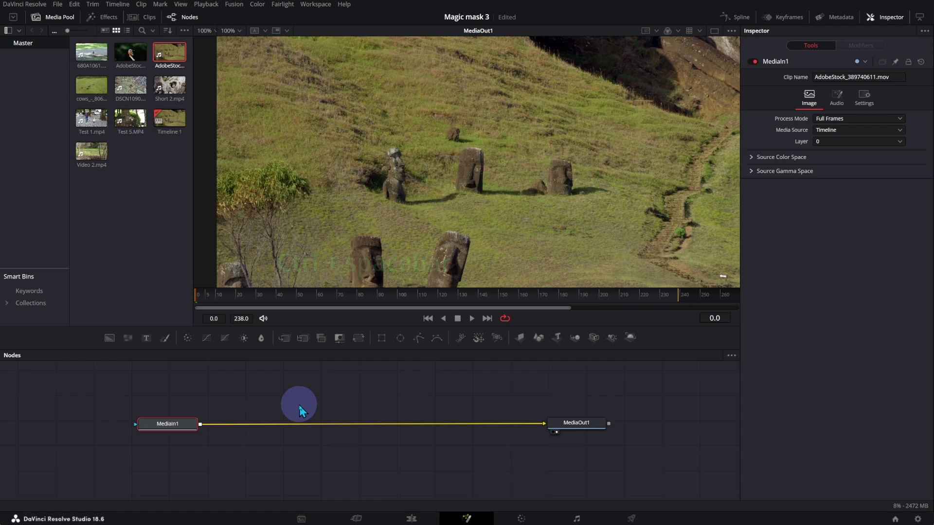
{"action": "key", "text": "ctrl+space"}
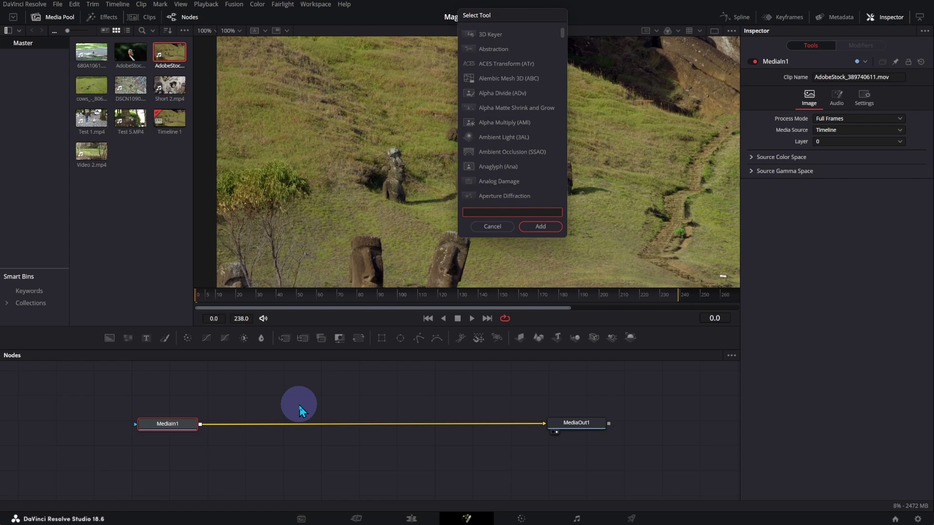
{"action": "type", "text": "pai"}
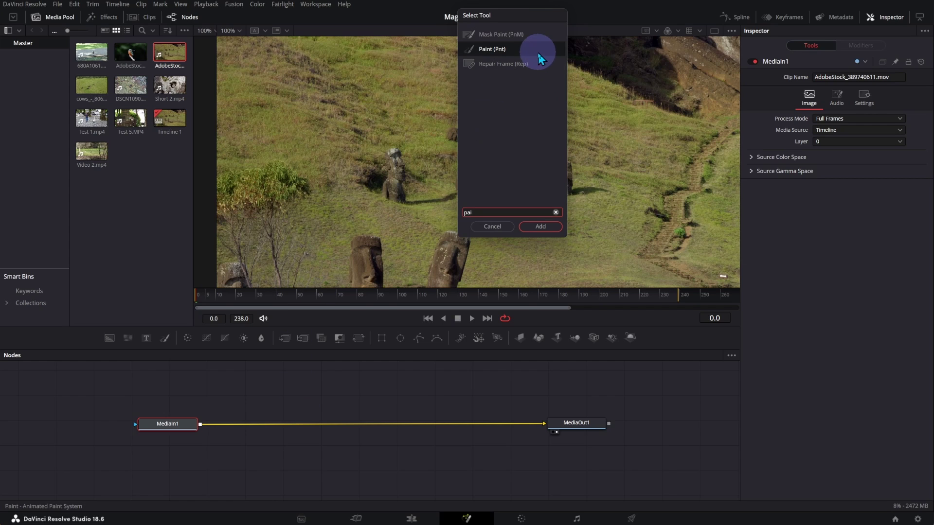
{"action": "left_click", "coordinate": [540, 226]}
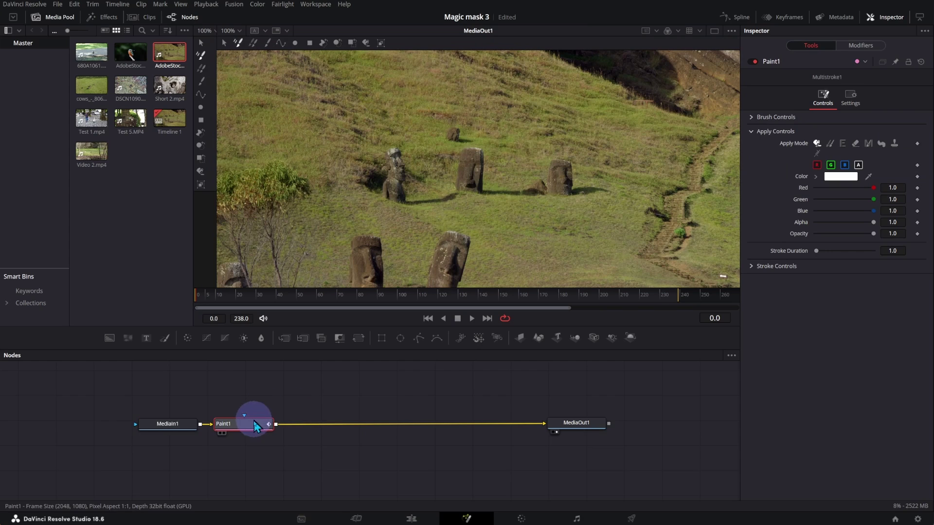
- Set Paint1 to Clone mode with the Stroke tool and a brush size of 0.0204
{"action": "left_click_drag", "start_coordinate": [254, 428], "coordinate": [347, 429]}
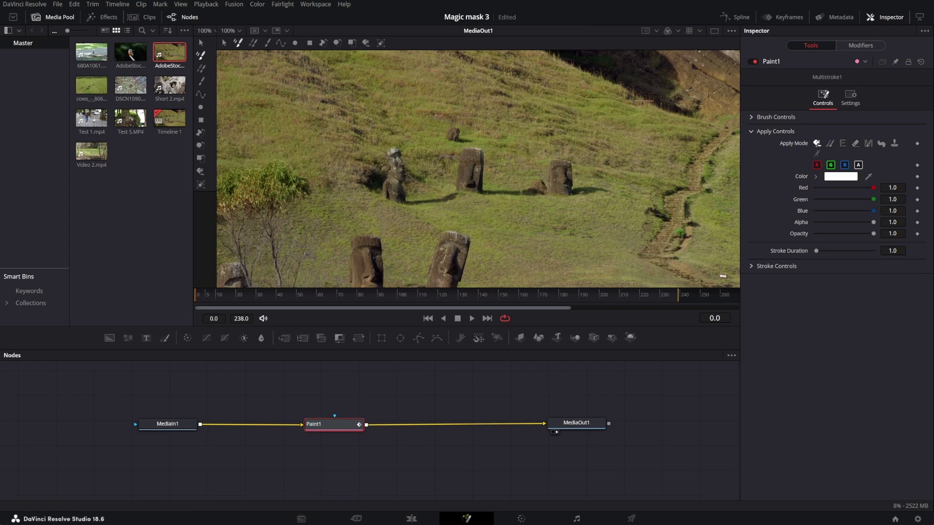
{"action": "left_click", "coordinate": [838, 143]}
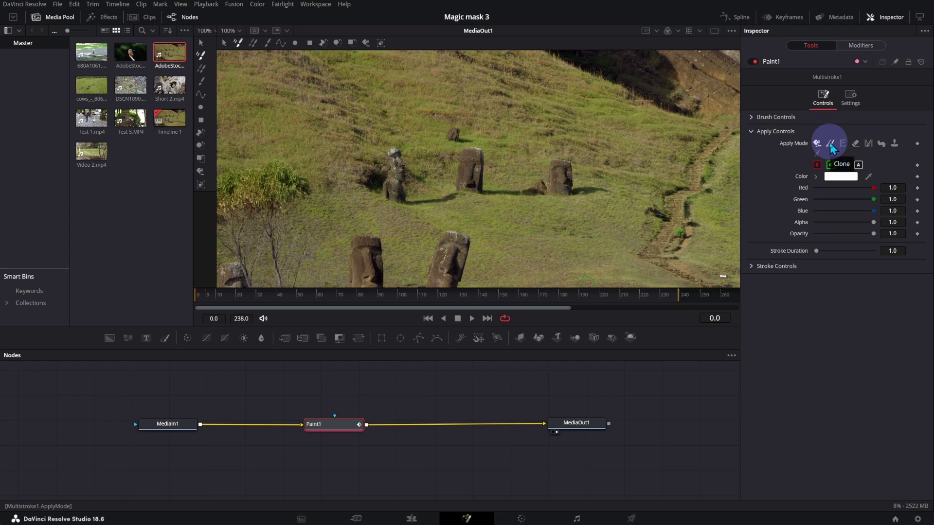
{"action": "left_click", "coordinate": [830, 144]}
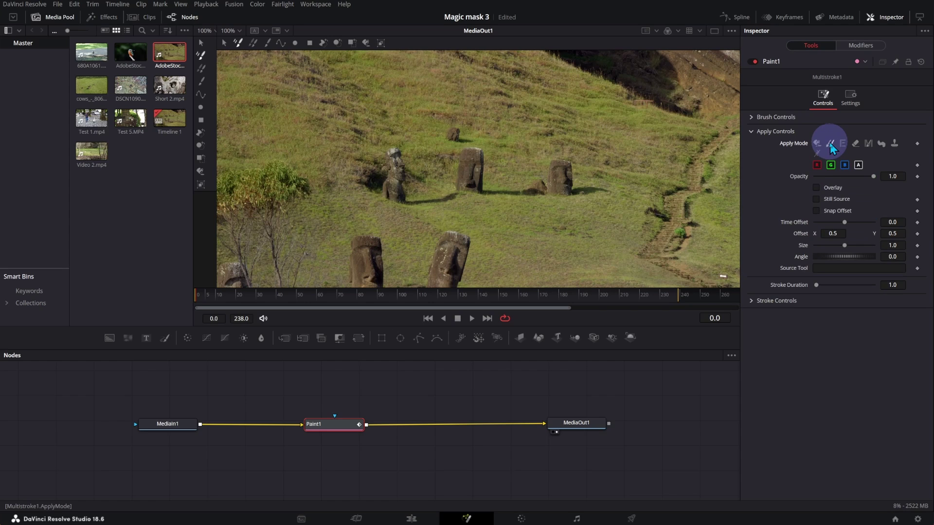
{"action": "left_click", "coordinate": [268, 44]}
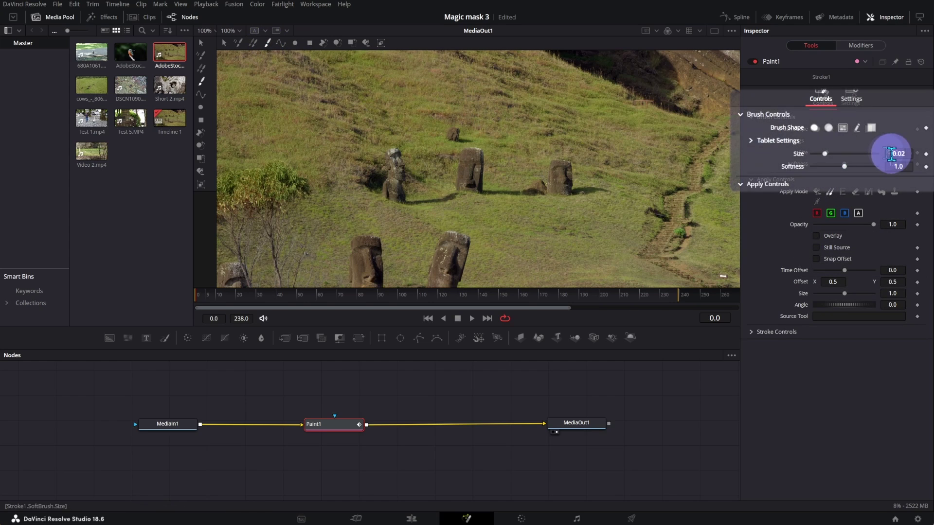
{"action": "left_click", "coordinate": [895, 153]}
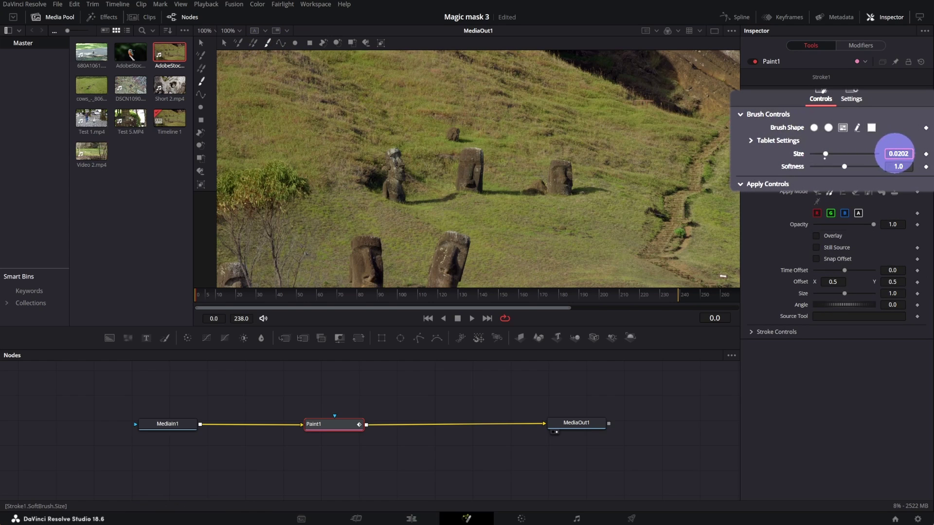
{"action": "key", "text": "Return"}
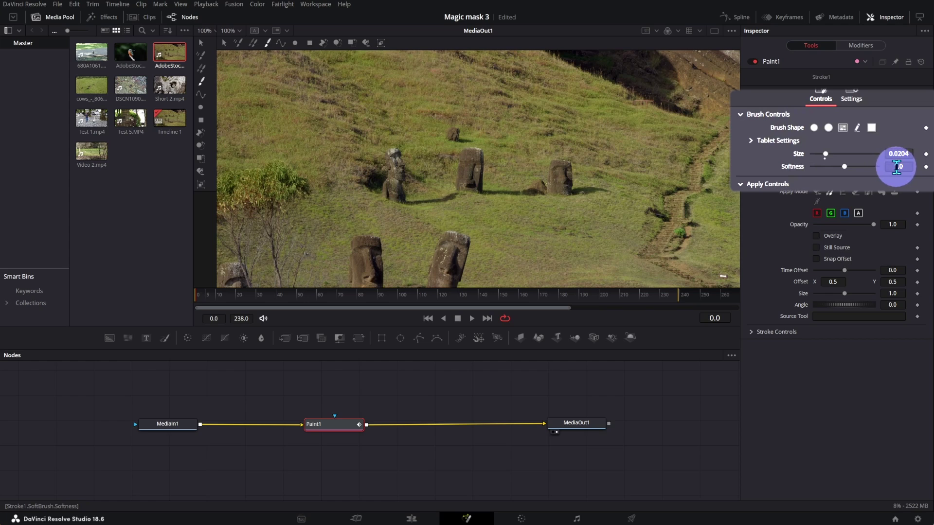
- Raise the brush softness to 1.036 and set the clone source just beside the brush
{"action": "left_click_drag", "start_coordinate": [898, 167], "coordinate": [912, 163]}
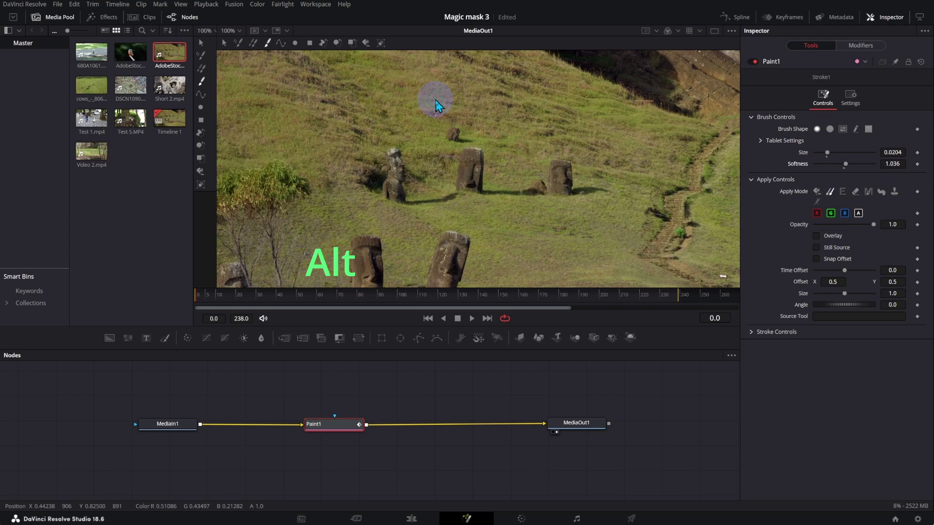
{"action": "mouse_move", "coordinate": [436, 103]}
{"action": "left_mouse_down"}
{"action": "mouse_move", "coordinate": [445, 130]}
{"action": "mouse_move", "coordinate": [455, 100]}
{"action": "left_mouse_up"}
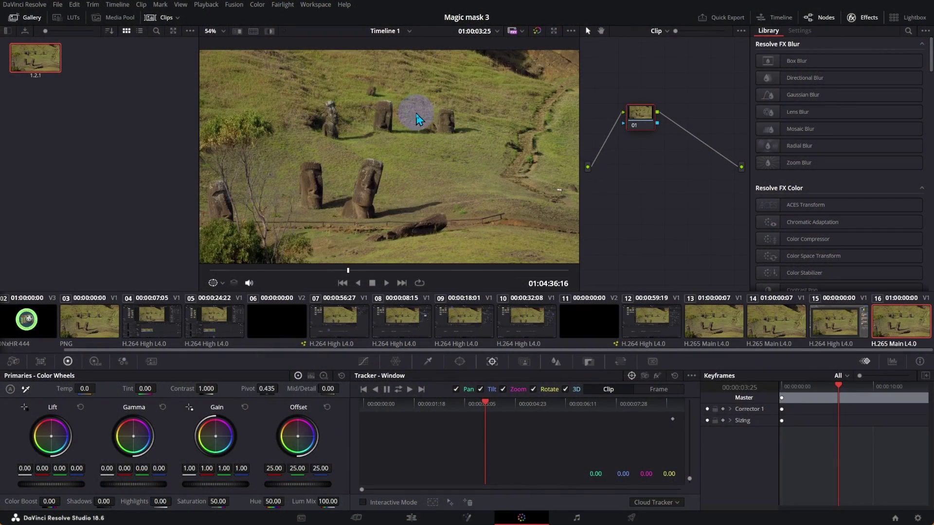
- Grab a still of the moai frame on the Color page and bring up its export options
{"action": "right_click", "coordinate": [417, 118]}
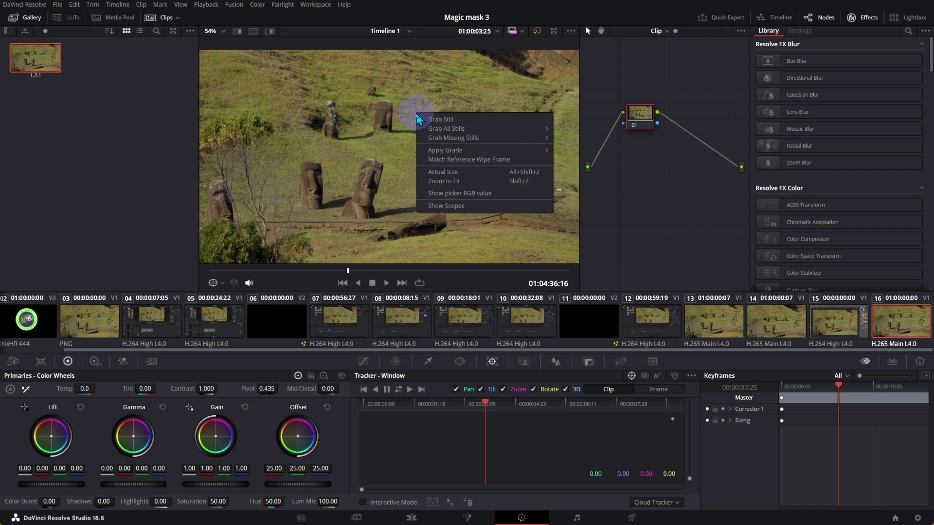
{"action": "left_click", "coordinate": [463, 119]}
{"action": "left_click", "coordinate": [99, 58]}
{"action": "right_click", "coordinate": [99, 57]}
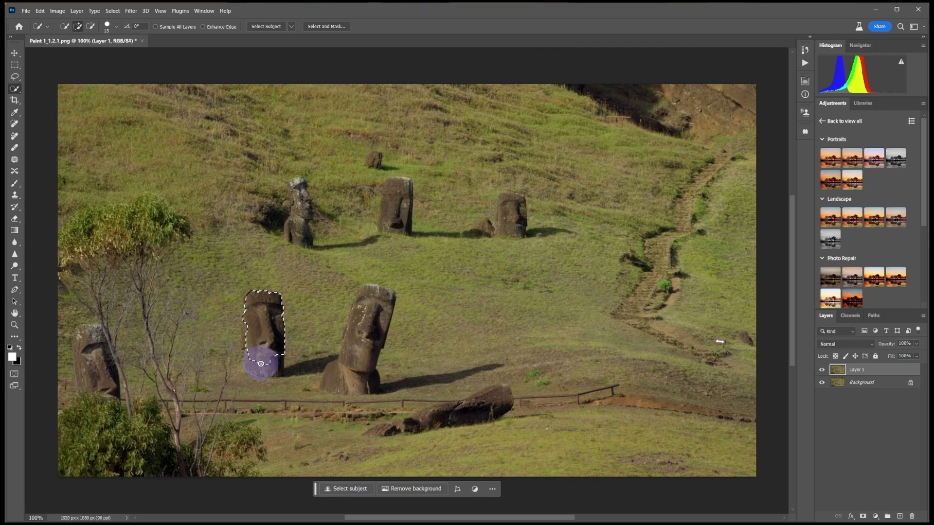
- Quick-select the moai and its shadow, mask Layer 1 to it, and hide Background
{"action": "mouse_move", "coordinate": [257, 369]}
{"action": "left_mouse_down"}
{"action": "mouse_move", "coordinate": [309, 366]}
{"action": "mouse_move", "coordinate": [263, 356]}
{"action": "left_mouse_up"}
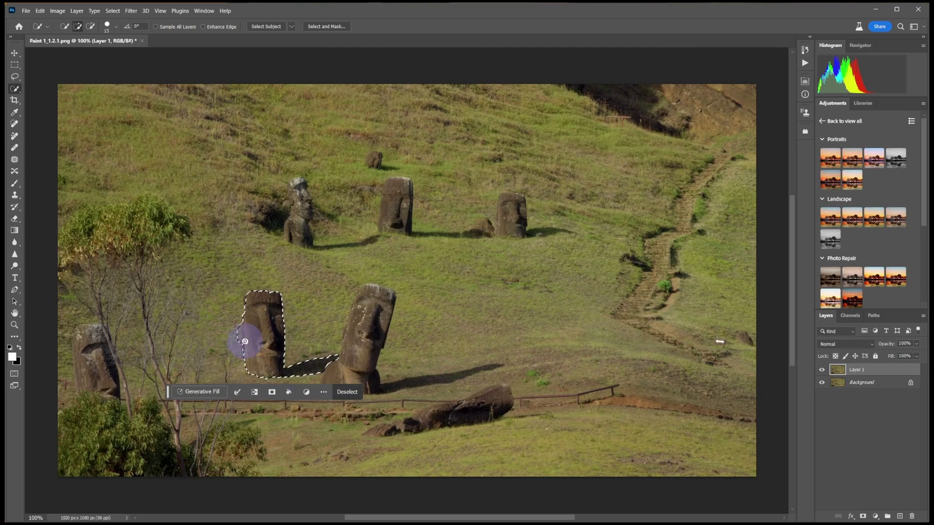
{"action": "key", "text": "alt"}
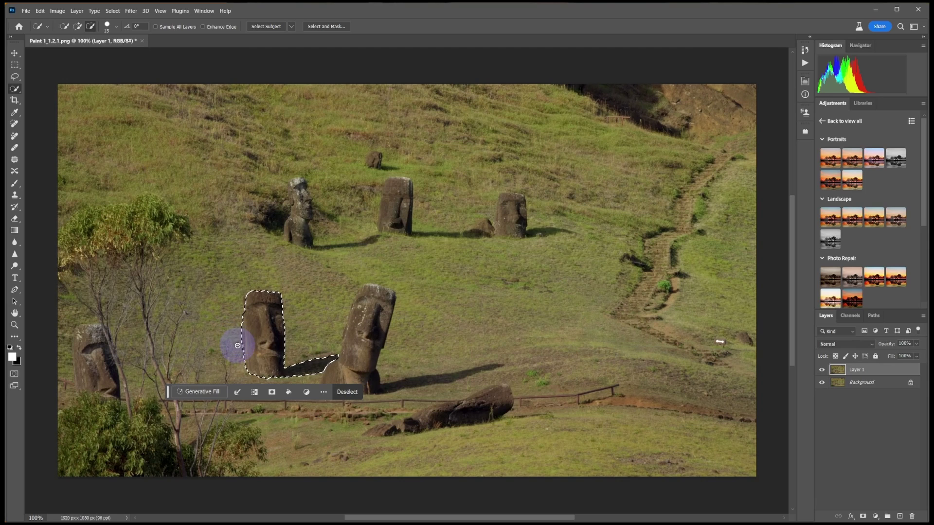
{"action": "left_click", "coordinate": [862, 516]}
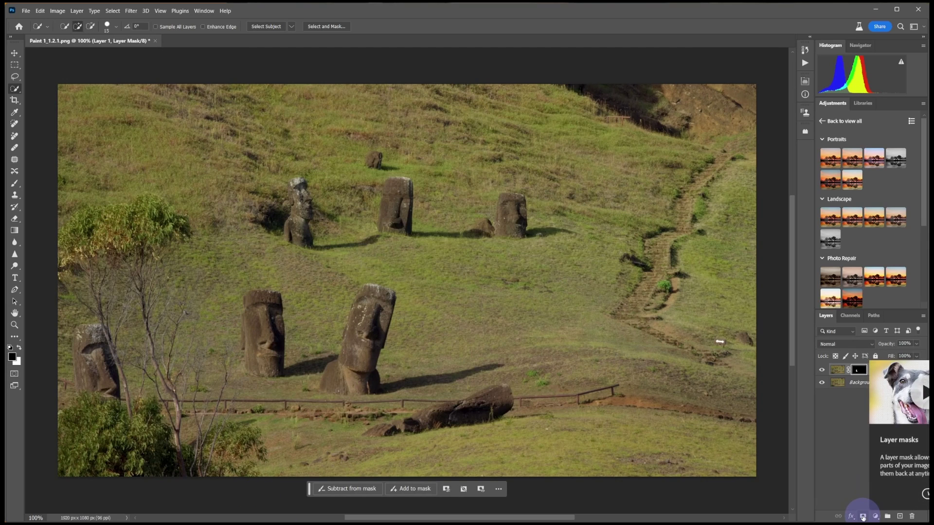
{"action": "left_click", "coordinate": [822, 384]}
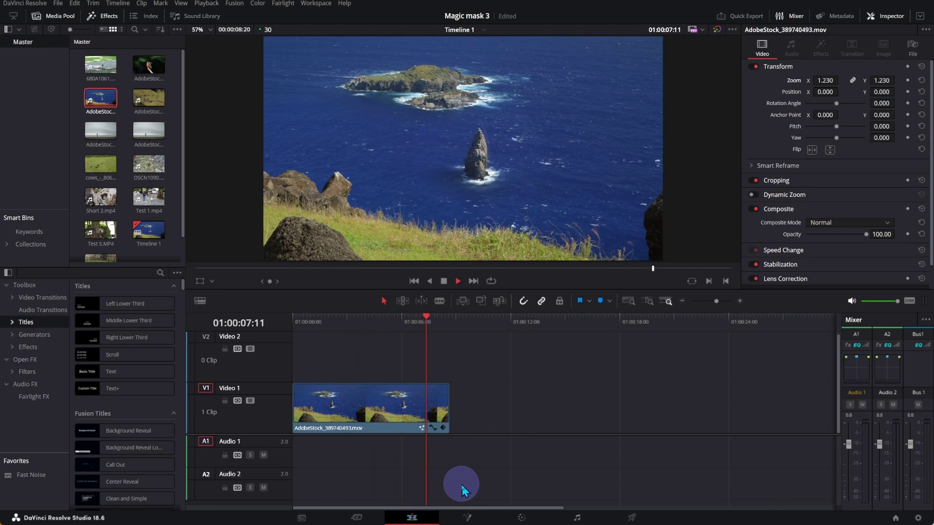
- Stop the sea-stack clip and scrub back to around 01:00:05:00
{"action": "key", "text": "space"}
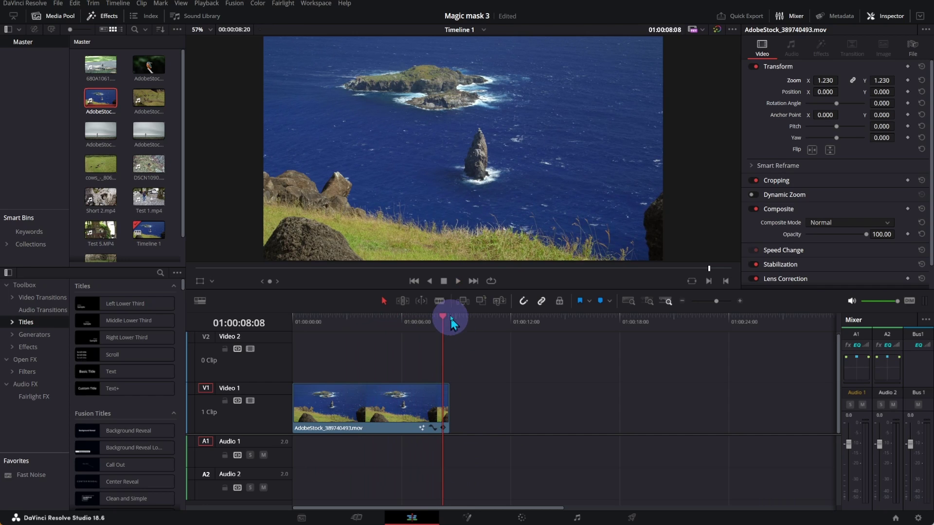
{"action": "left_click_drag", "start_coordinate": [443, 312], "coordinate": [355, 324]}
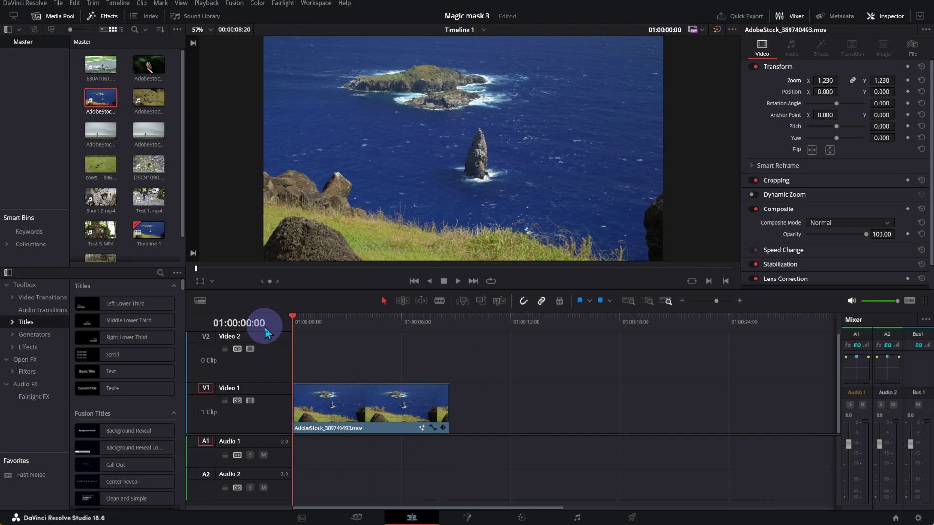
- In Fusion, feed MediaIn1 into a new Transform1, merge it via Merge1, and add a Polygon mask
{"action": "left_click", "coordinate": [467, 519]}
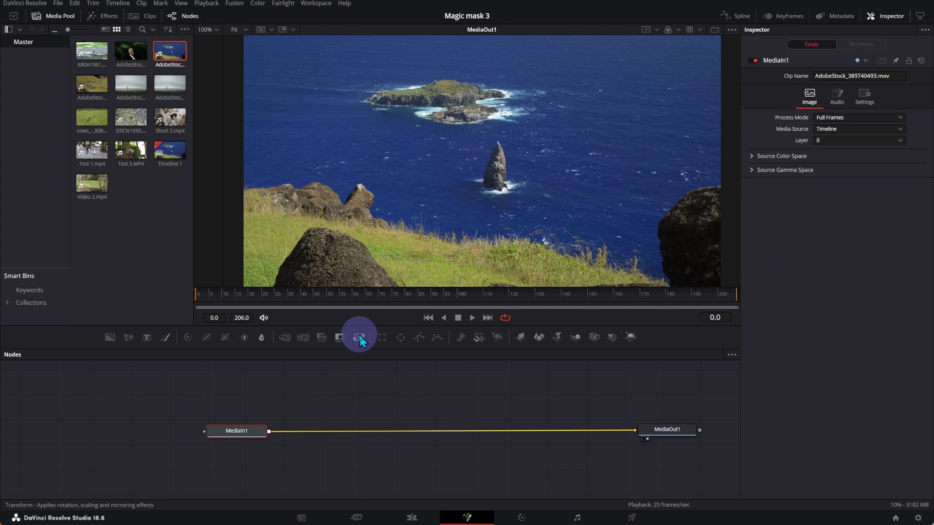
{"action": "left_click_drag", "start_coordinate": [361, 340], "coordinate": [381, 379]}
{"action": "left_click_drag", "start_coordinate": [270, 435], "coordinate": [351, 384]}
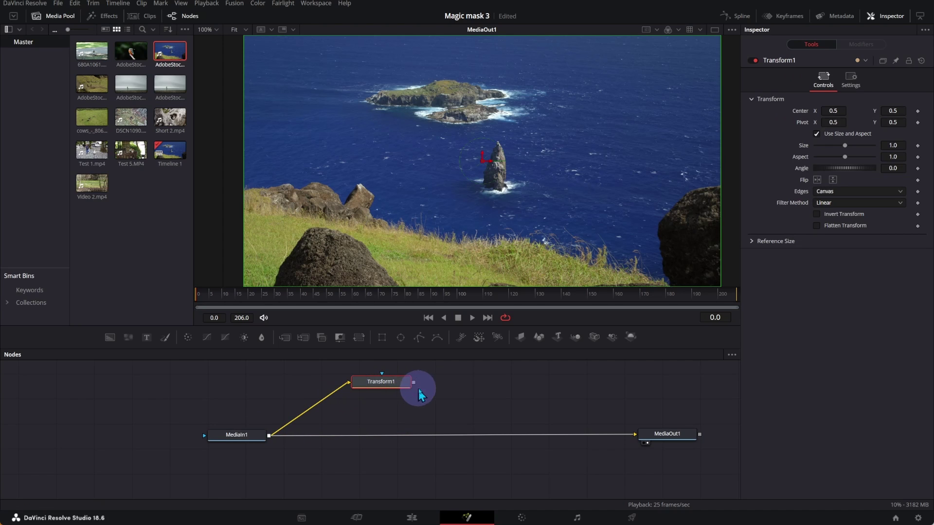
{"action": "left_click_drag", "start_coordinate": [413, 384], "coordinate": [271, 436]}
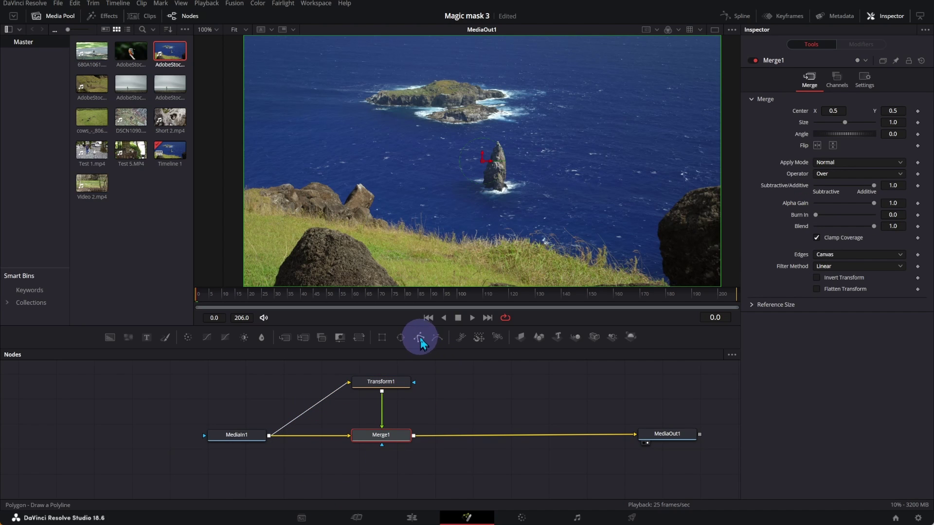
{"action": "left_click_drag", "start_coordinate": [419, 344], "coordinate": [382, 438]}
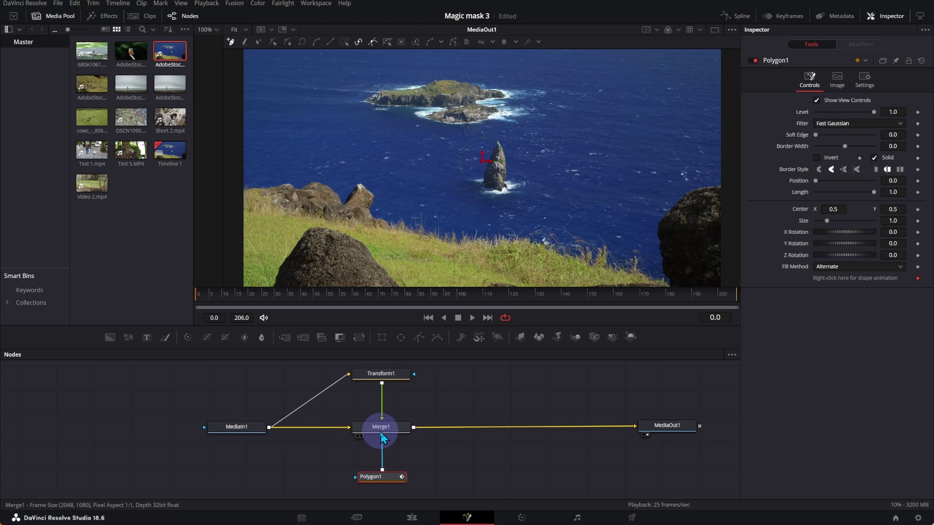
- Draw a closed polygon around the rock sea stack and raise its Soft Edge to 0.0238
{"action": "left_click", "coordinate": [500, 132]}
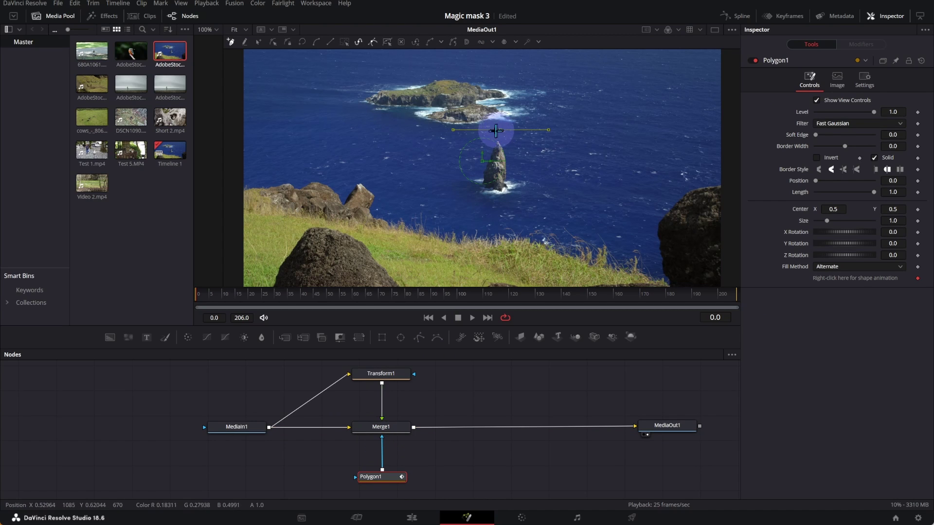
{"action": "left_click", "coordinate": [462, 152]}
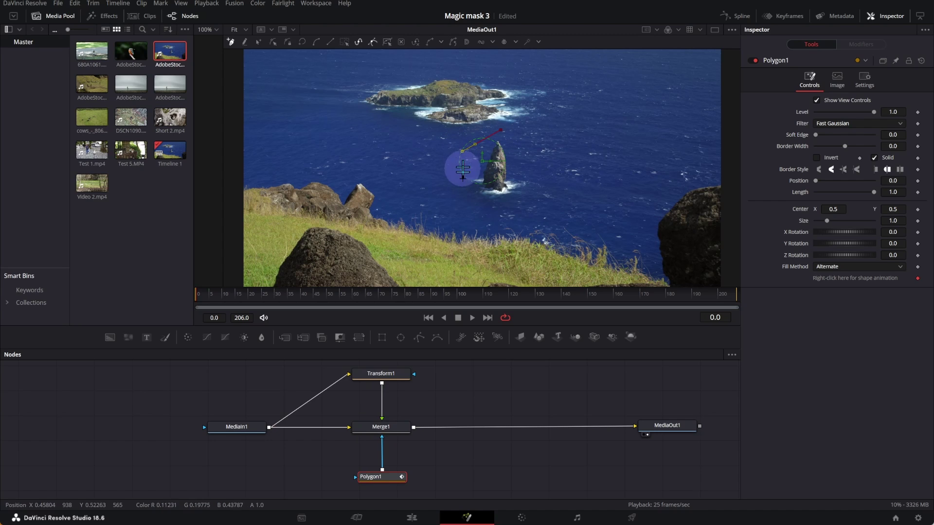
{"action": "left_click", "coordinate": [465, 193]}
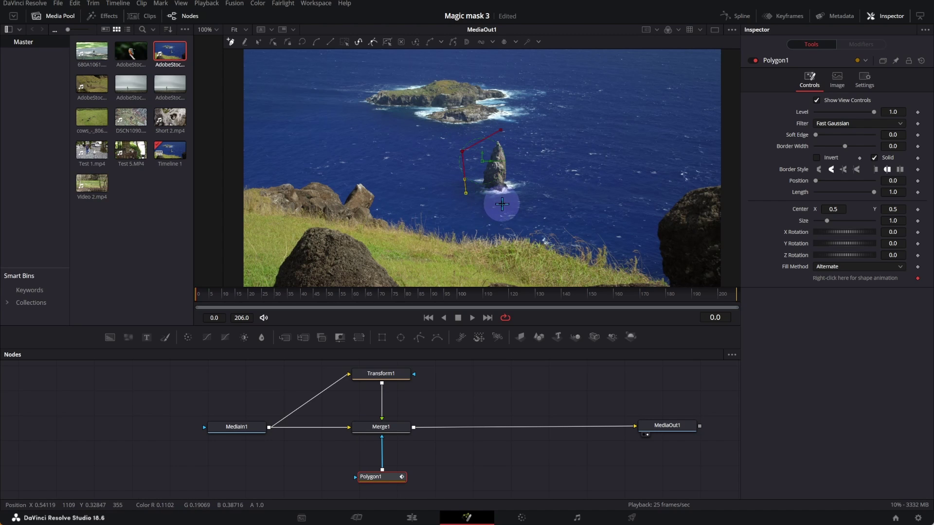
{"action": "left_click", "coordinate": [527, 206]}
{"action": "left_click", "coordinate": [545, 189]}
{"action": "left_click", "coordinate": [540, 154]}
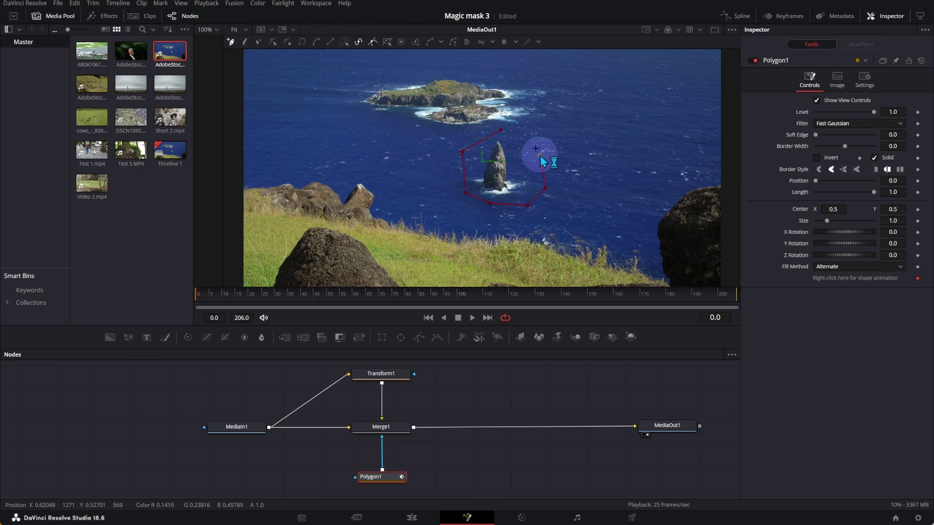
{"action": "left_click", "coordinate": [528, 140]}
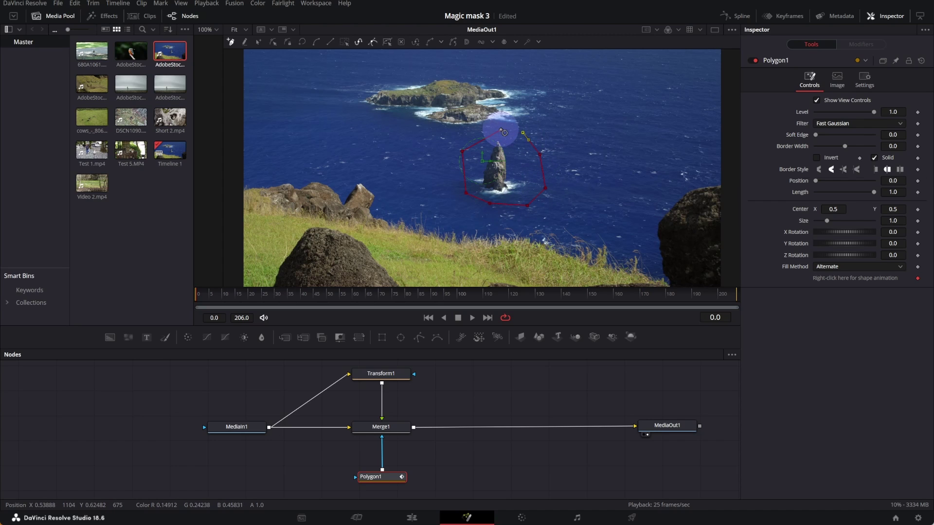
{"action": "left_click", "coordinate": [504, 132]}
{"action": "left_click_drag", "start_coordinate": [894, 135], "coordinate": [929, 135]}
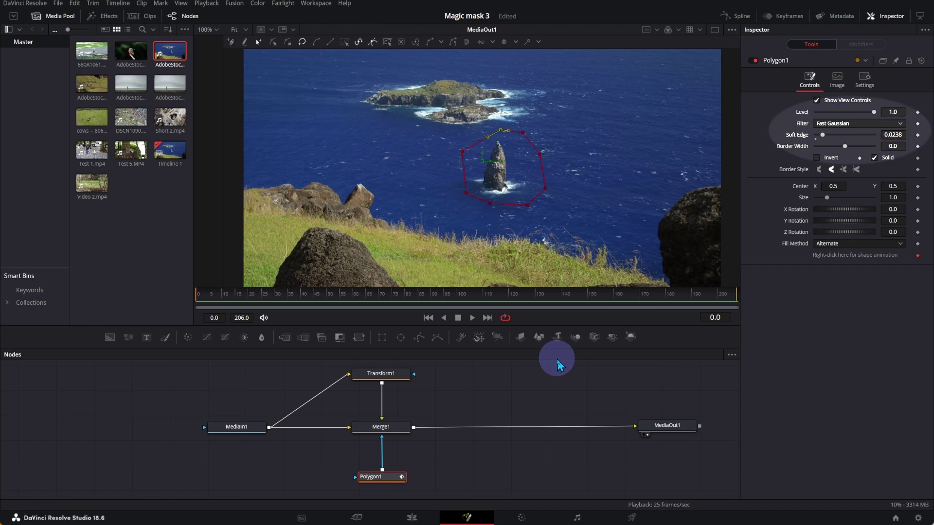
- Shift Transform1's center to X 0.682832, Y 0.510948 so water covers the rock
{"action": "left_click", "coordinate": [389, 378]}
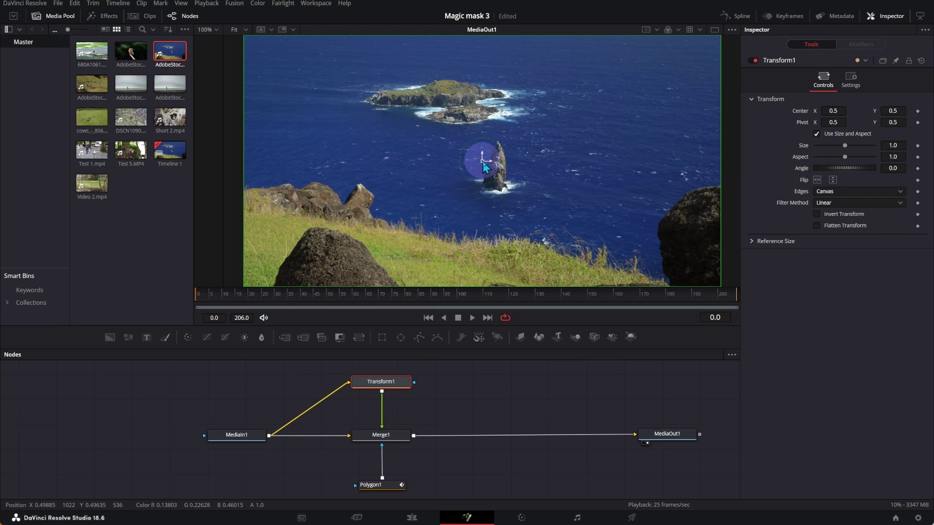
{"action": "left_click_drag", "start_coordinate": [481, 161], "coordinate": [570, 158]}
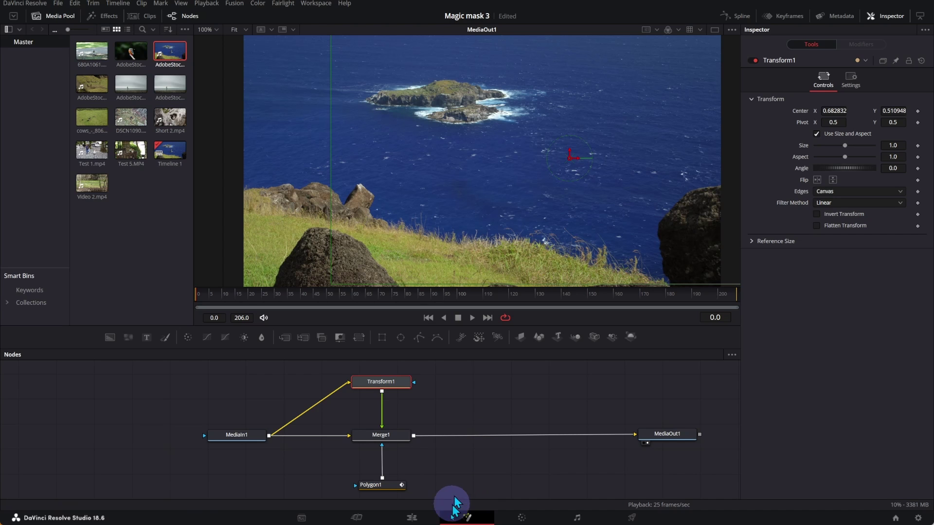
- Play back the rock-free clip on the Edit page, rewind to the start, and reopen Polygon1 in Fusion
{"action": "left_click", "coordinate": [411, 518]}
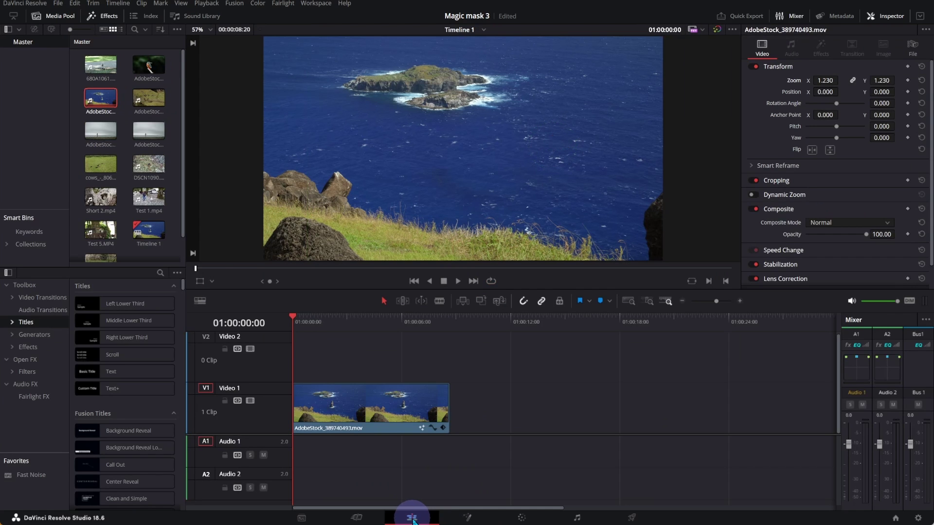
{"action": "key", "text": "space"}
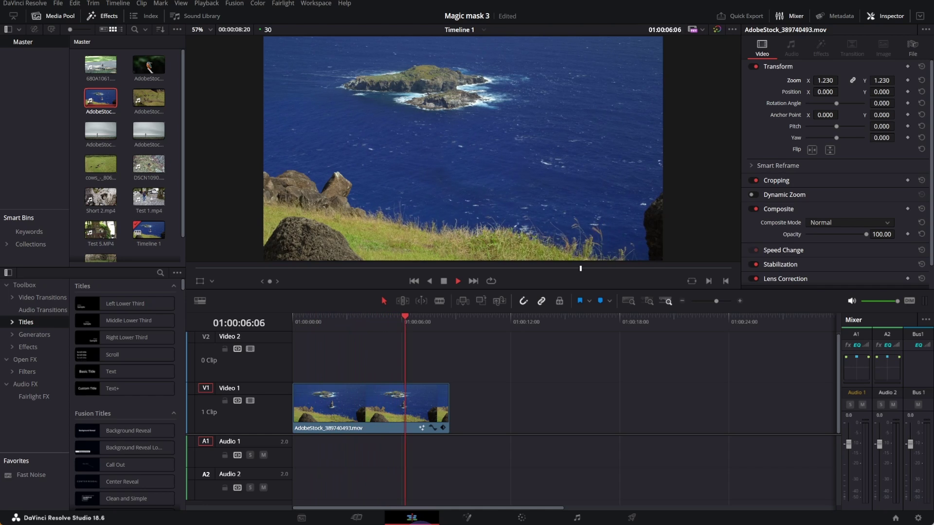
{"action": "key", "text": "space"}
{"action": "left_click", "coordinate": [420, 475]}
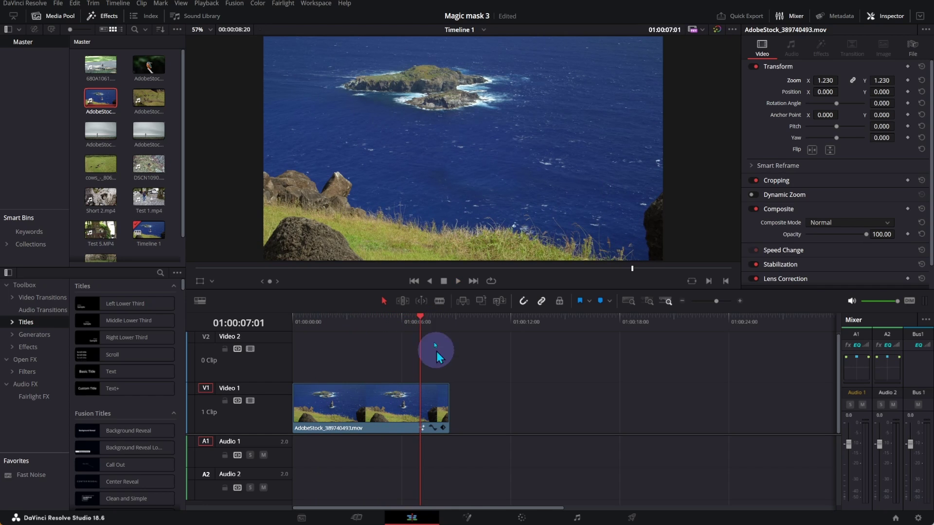
{"action": "left_click_drag", "start_coordinate": [420, 322], "coordinate": [296, 319]}
{"action": "left_click", "coordinate": [389, 478]}
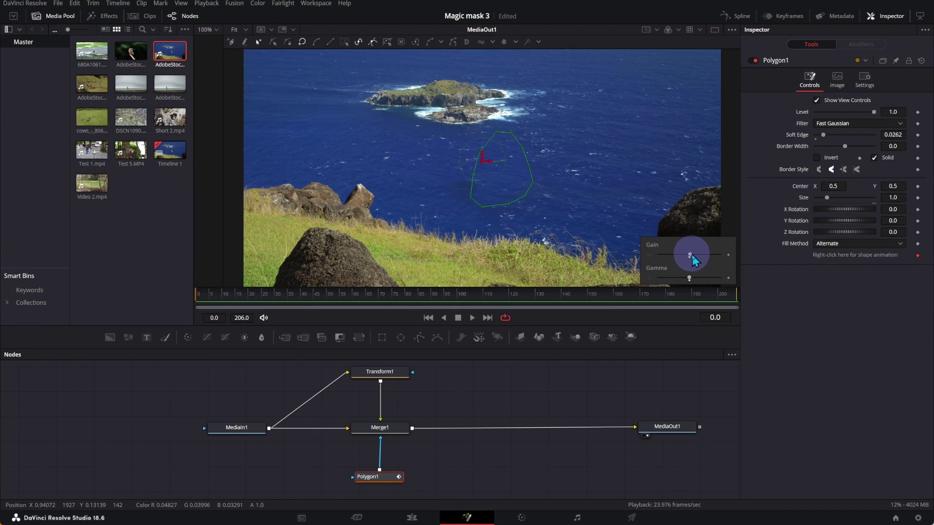
- Lower the Fusion viewer's gain and gamma slightly to inspect the stone patch
{"action": "left_click_drag", "start_coordinate": [690, 255], "coordinate": [694, 256]}
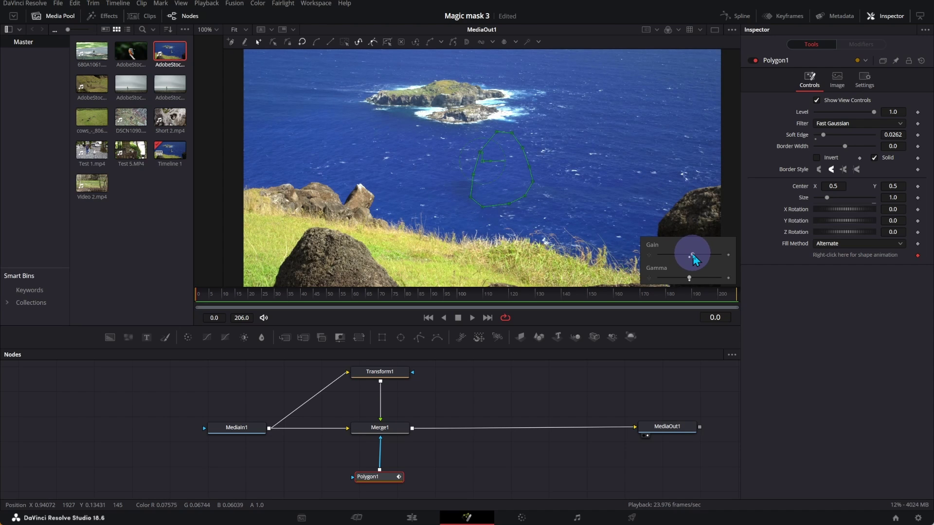
{"action": "left_click", "coordinate": [690, 277]}
{"action": "left_click_drag", "start_coordinate": [689, 277], "coordinate": [691, 279]}
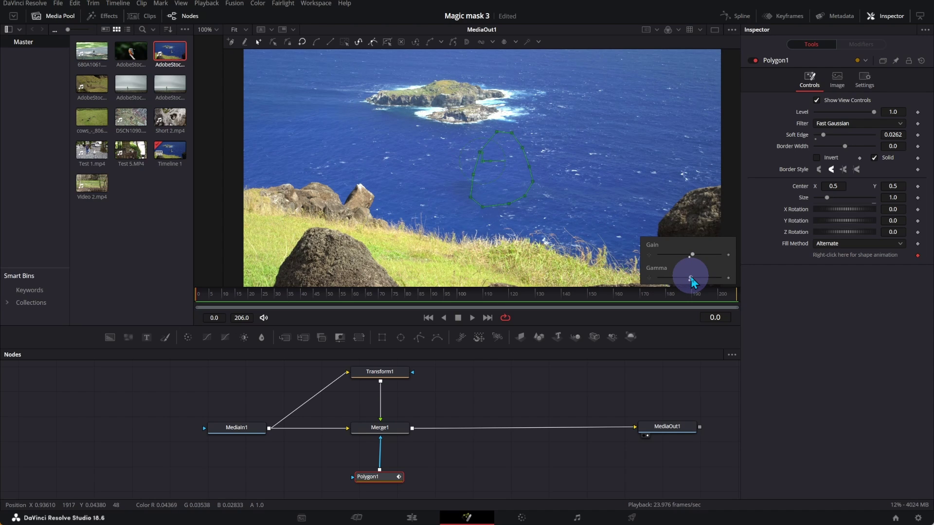
- Toggle the viewer's Gain / Gamma controls off and back on, then go to the Color page
{"action": "left_click", "coordinate": [732, 30]}
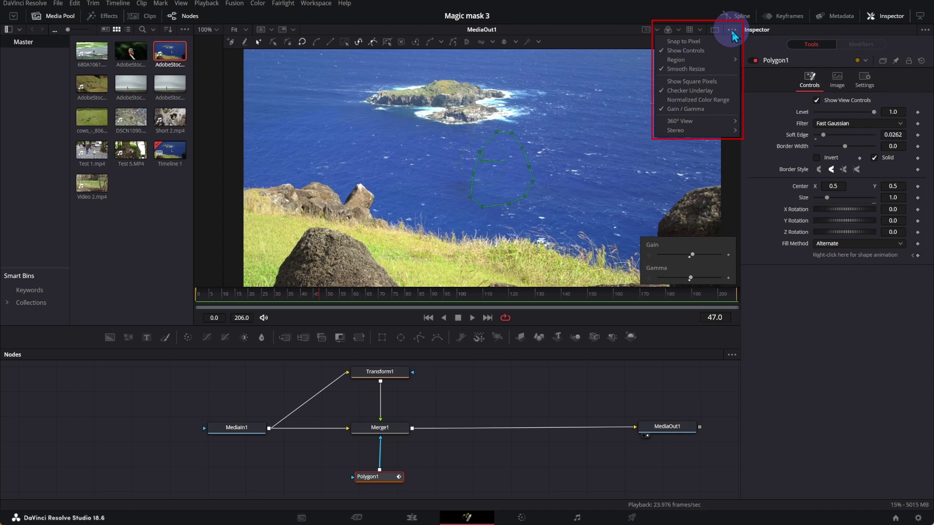
{"action": "left_click", "coordinate": [701, 113]}
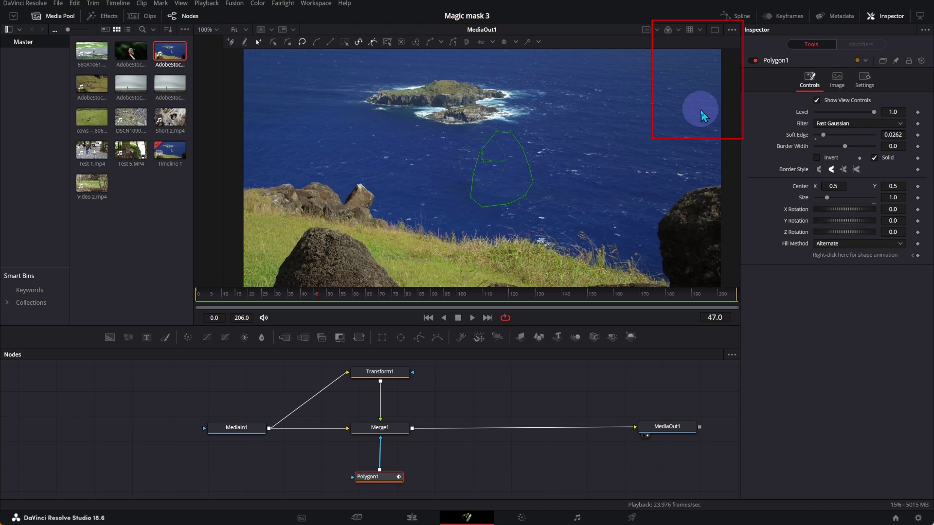
{"action": "left_click", "coordinate": [732, 31]}
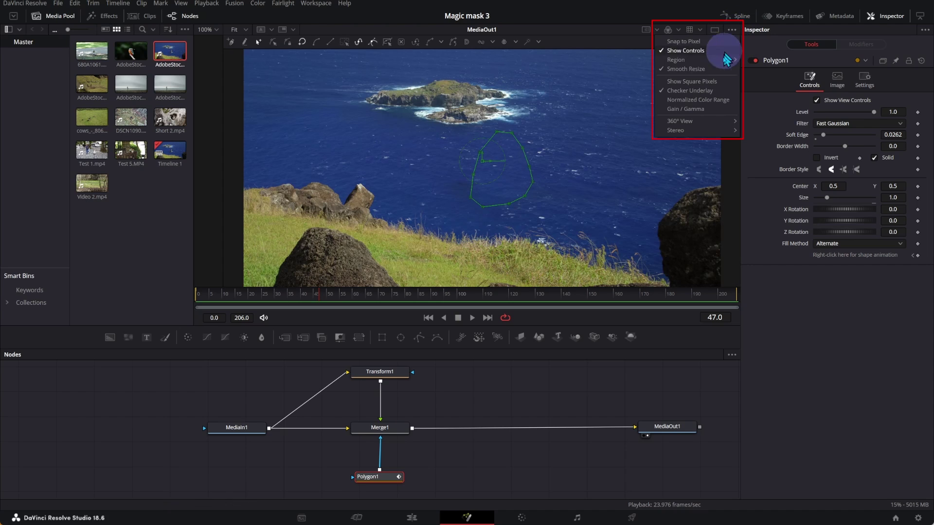
{"action": "left_click", "coordinate": [701, 109]}
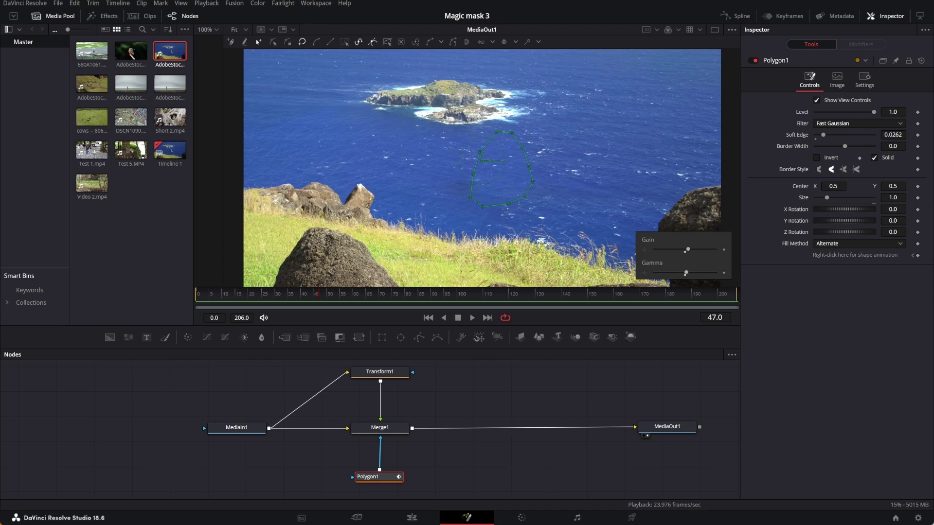
{"action": "left_click", "coordinate": [522, 518]}
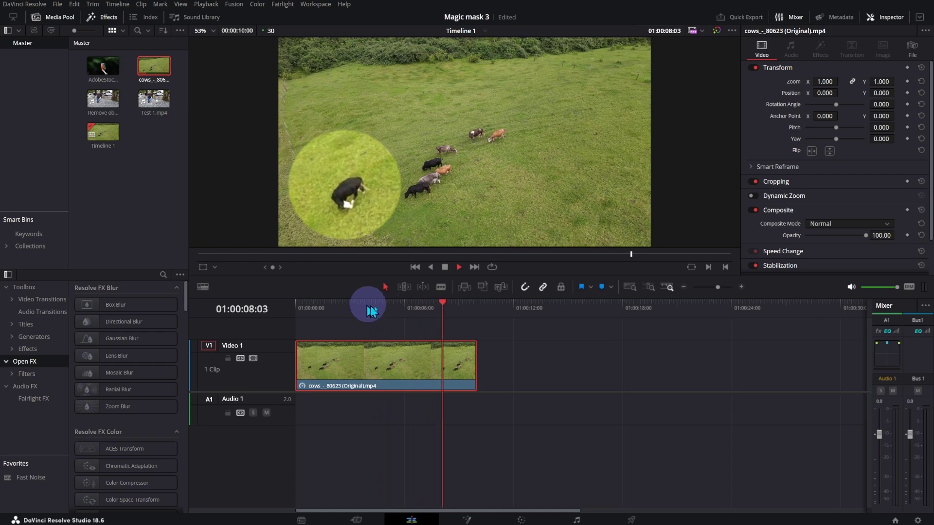
- Stop the cows clip playback and drag the playhead back to the start
{"action": "left_click", "coordinate": [452, 309]}
{"action": "left_click_drag", "start_coordinate": [452, 309], "coordinate": [295, 313]}
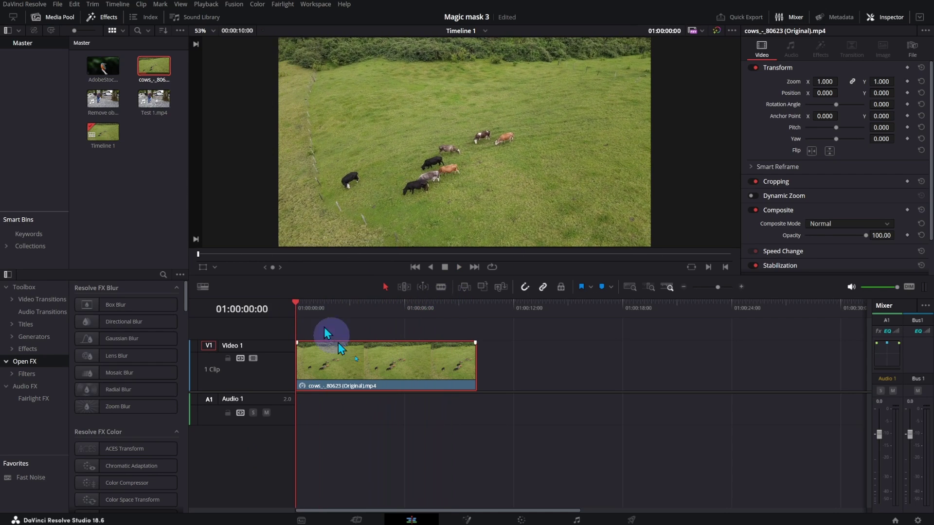
- On the Color page, draw a curve window around the lone black cow and track it forward
{"action": "left_click", "coordinate": [521, 520]}
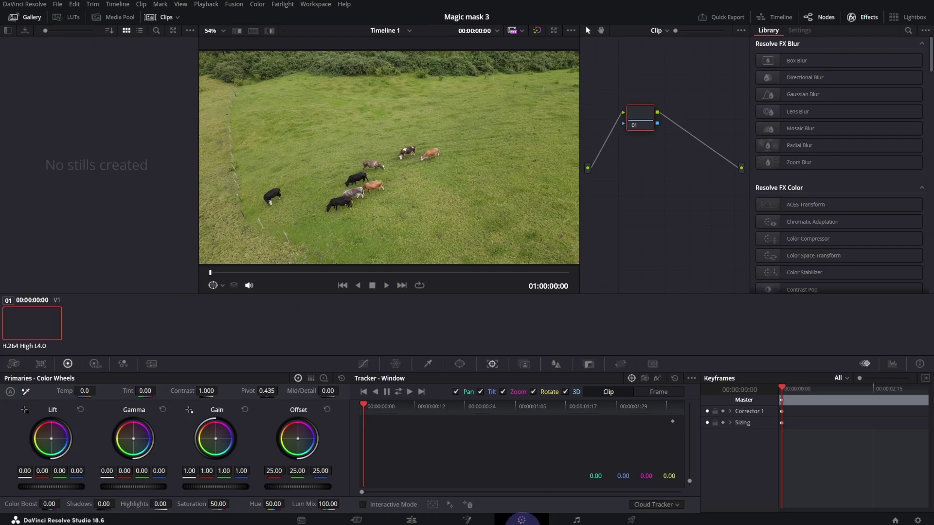
{"action": "left_click", "coordinate": [460, 364]}
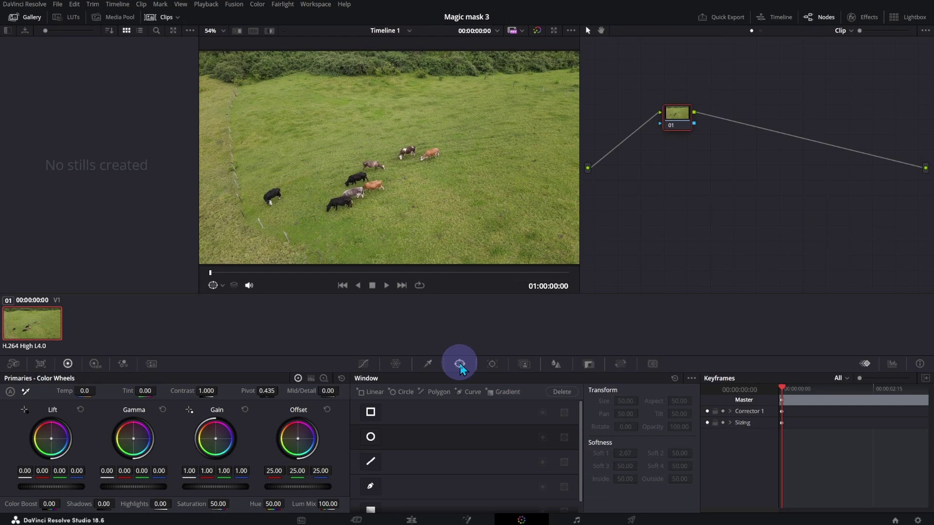
{"action": "left_click", "coordinate": [371, 487]}
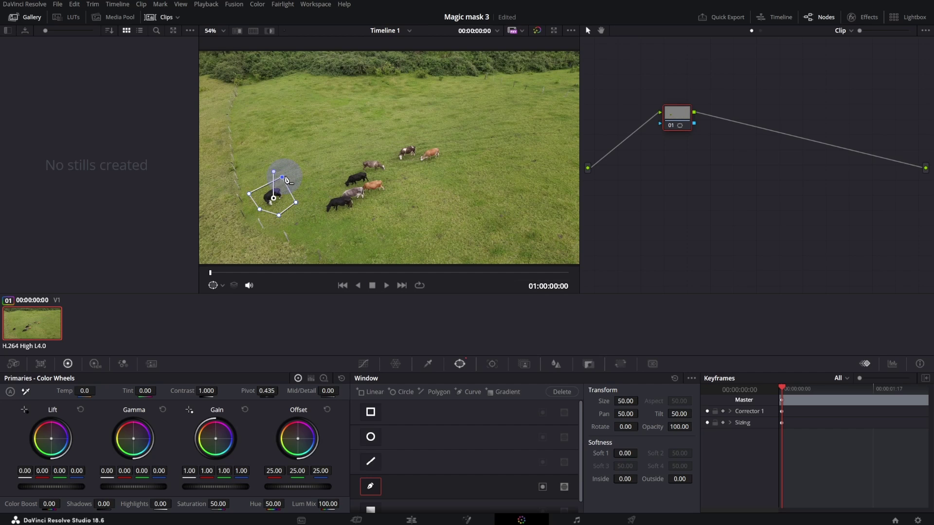
{"action": "left_click", "coordinate": [492, 365]}
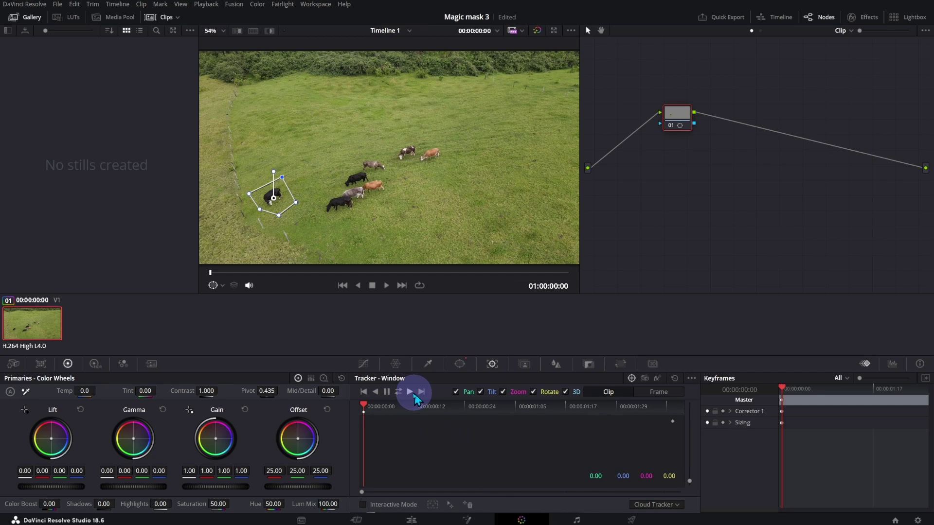
{"action": "left_click", "coordinate": [409, 392]}
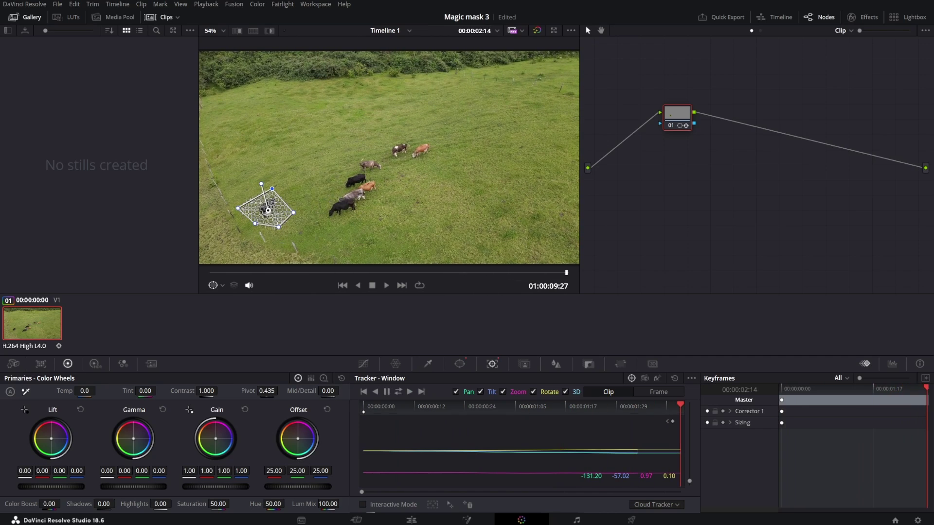
- Apply Object Removal (searched with 'ob') to node 01, run Scene Analysis, and choose Adaptive Blend
{"action": "left_click", "coordinate": [868, 20]}
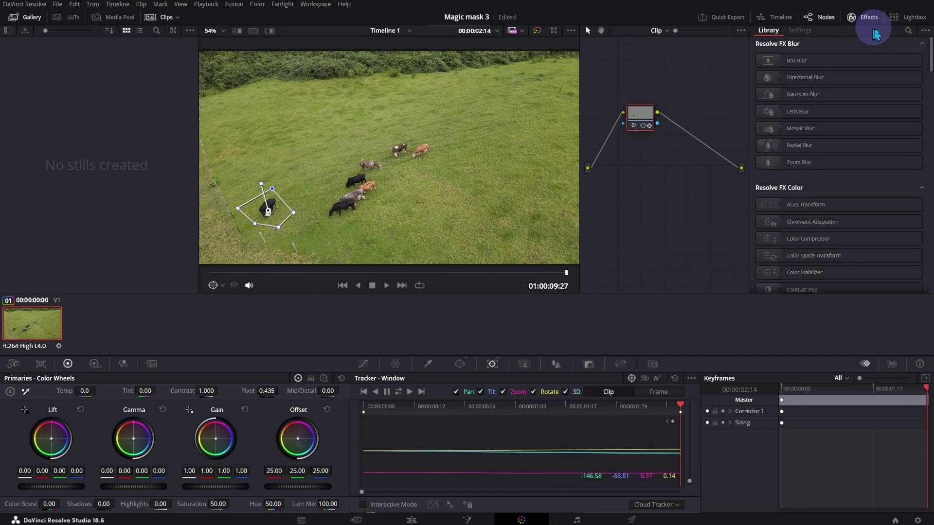
{"action": "left_click", "coordinate": [908, 31]}
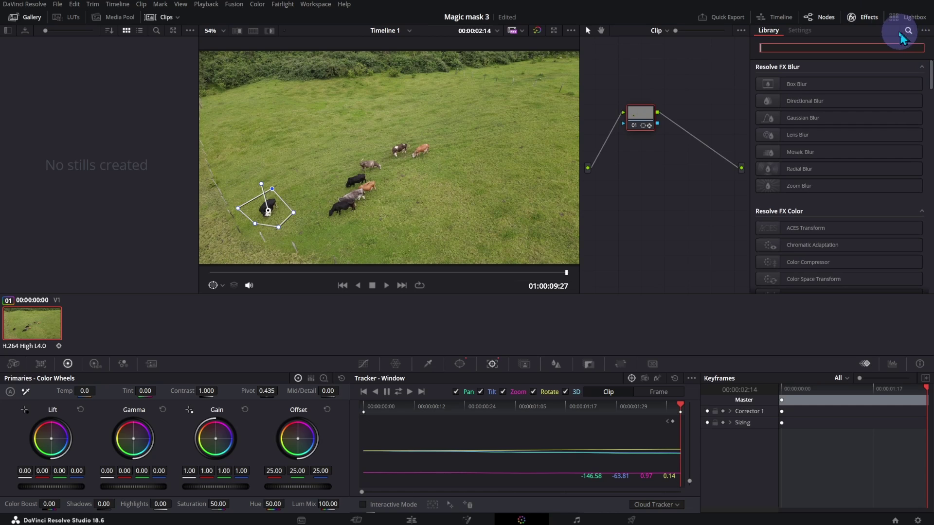
{"action": "type", "text": "o"}
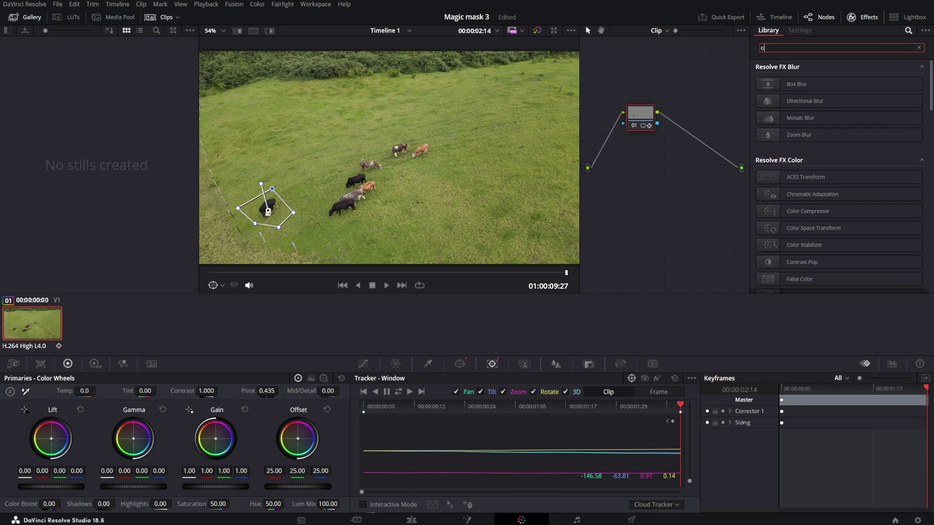
{"action": "type", "text": "b"}
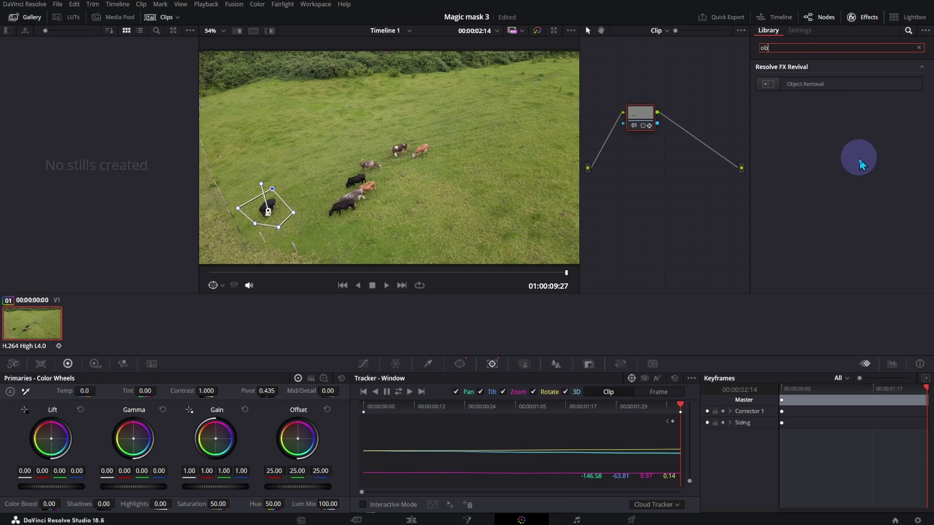
{"action": "left_click_drag", "start_coordinate": [820, 87], "coordinate": [644, 129]}
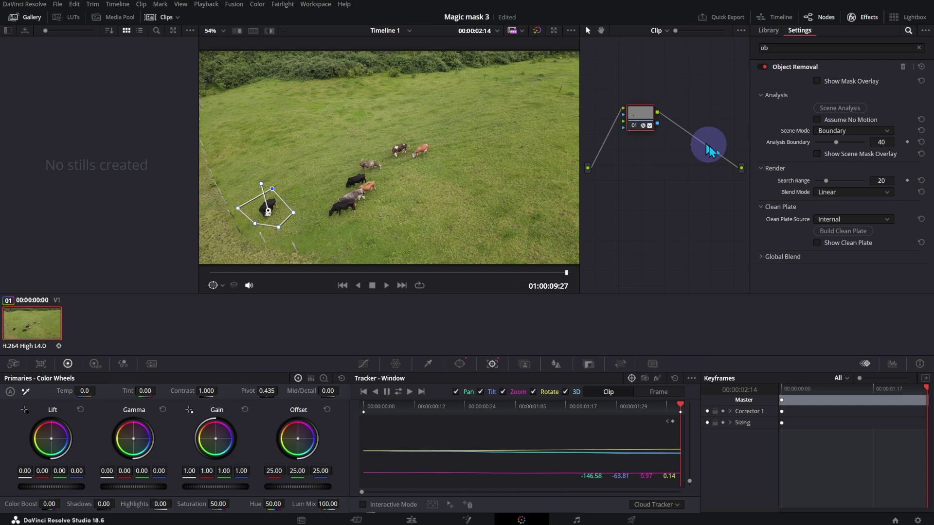
{"action": "left_click", "coordinate": [835, 109]}
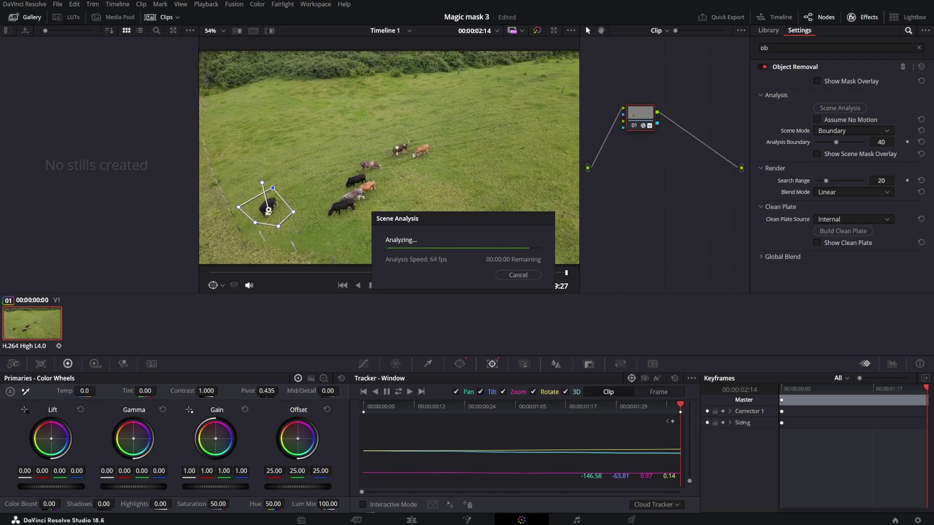
{"action": "left_click", "coordinate": [881, 193]}
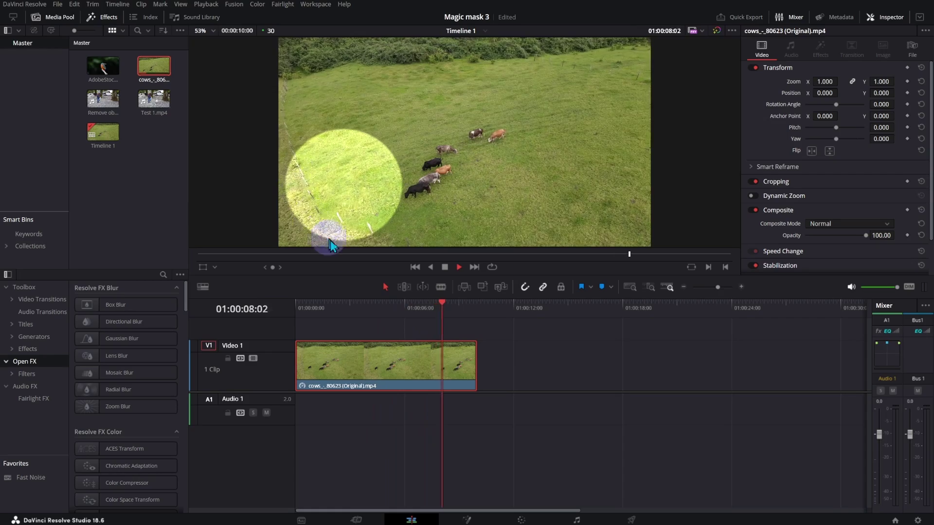
- Load the geese clip Video 2.mp4 and bring it onto the Color page
{"action": "left_click", "coordinate": [387, 287]}
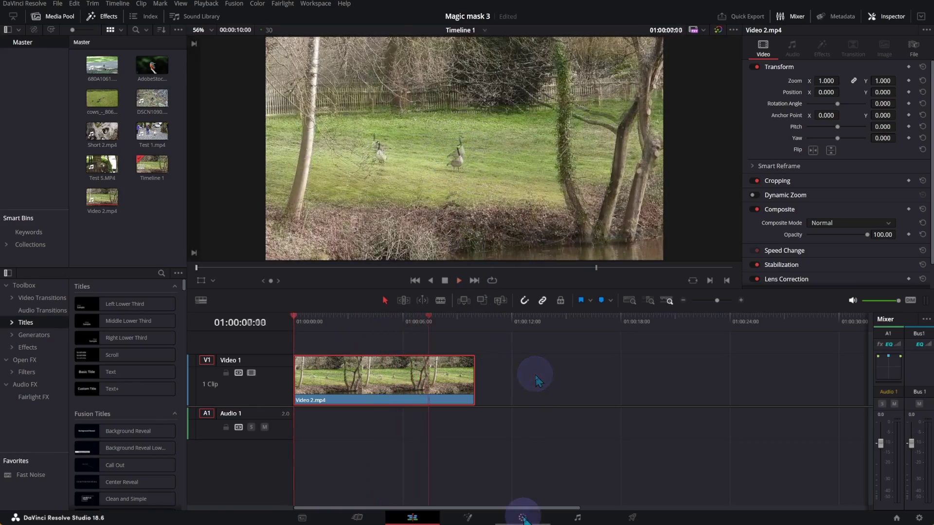
{"action": "left_click", "coordinate": [523, 518]}
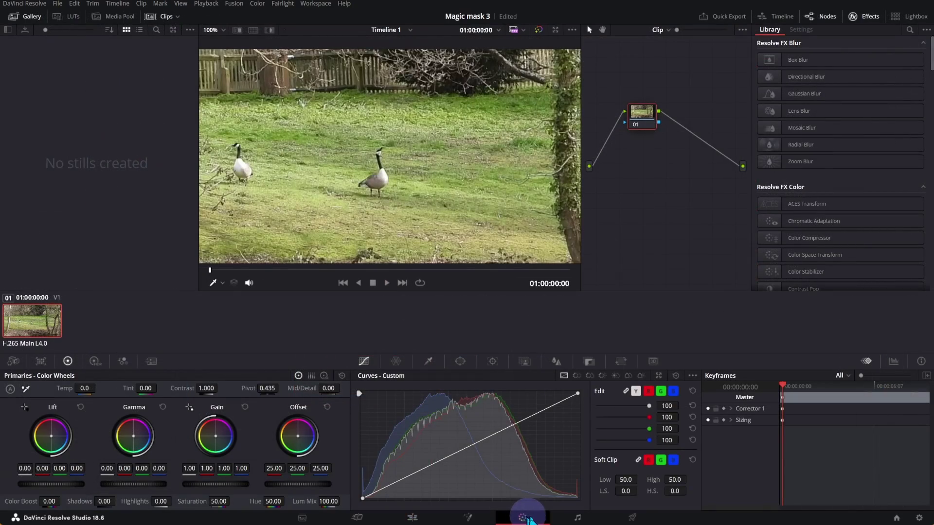
- Add a serial node 02 after node 01 in the node graph
{"action": "right_click", "coordinate": [645, 120]}
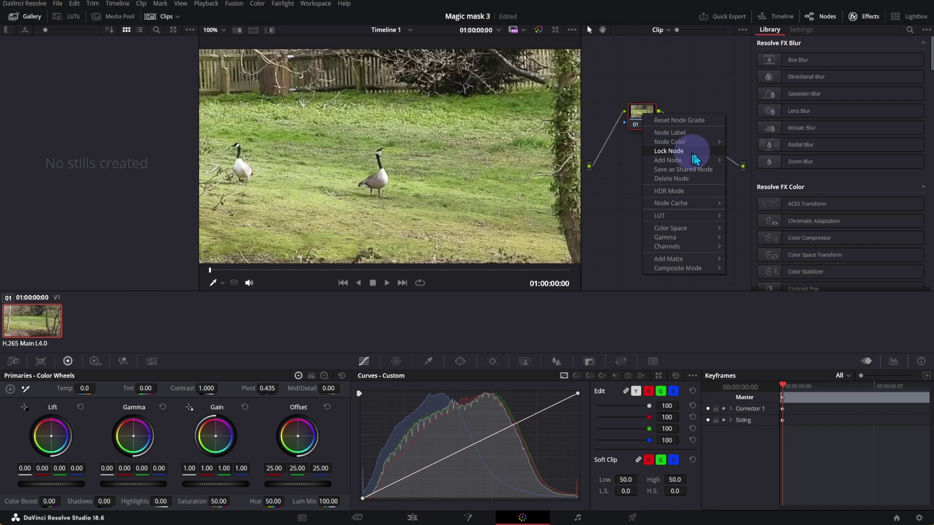
{"action": "mouse_move", "coordinate": [707, 165]}
{"action": "left_click", "coordinate": [752, 162]}
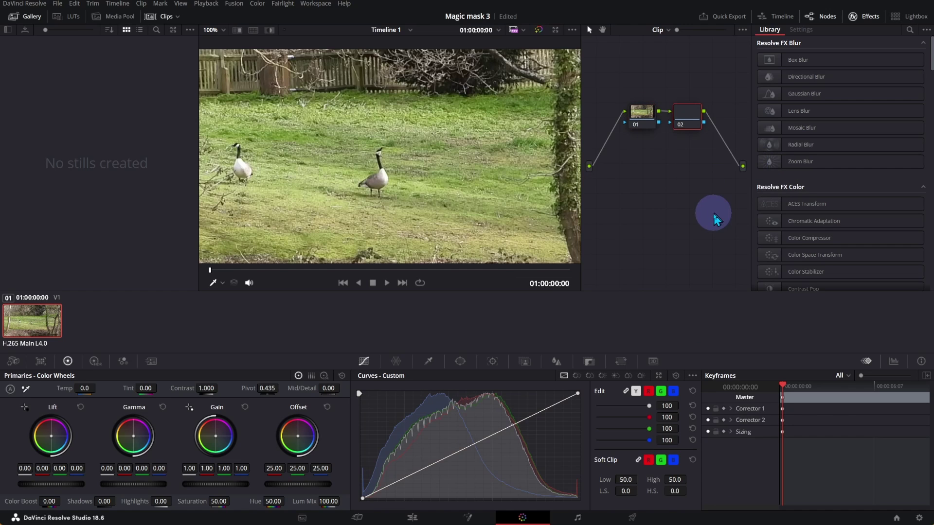
{"action": "left_click_drag", "start_coordinate": [693, 118], "coordinate": [708, 120]}
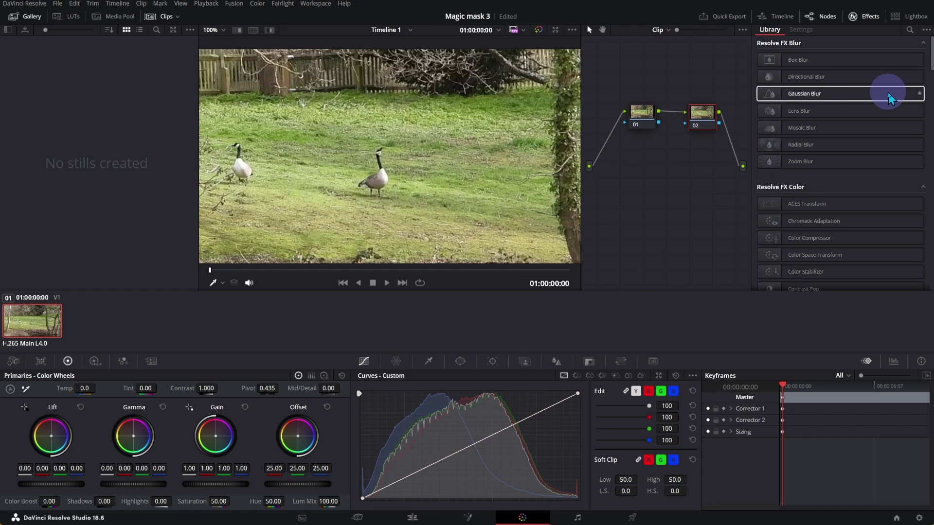
- Apply the Patch Replacer effect, found by searching 'pa', to node 02
{"action": "left_click", "coordinate": [910, 31]}
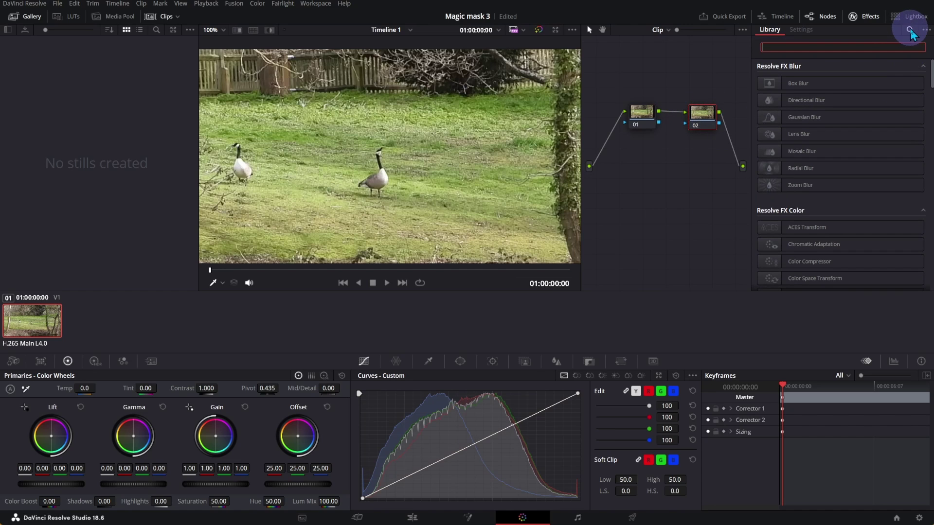
{"action": "type", "text": "p"}
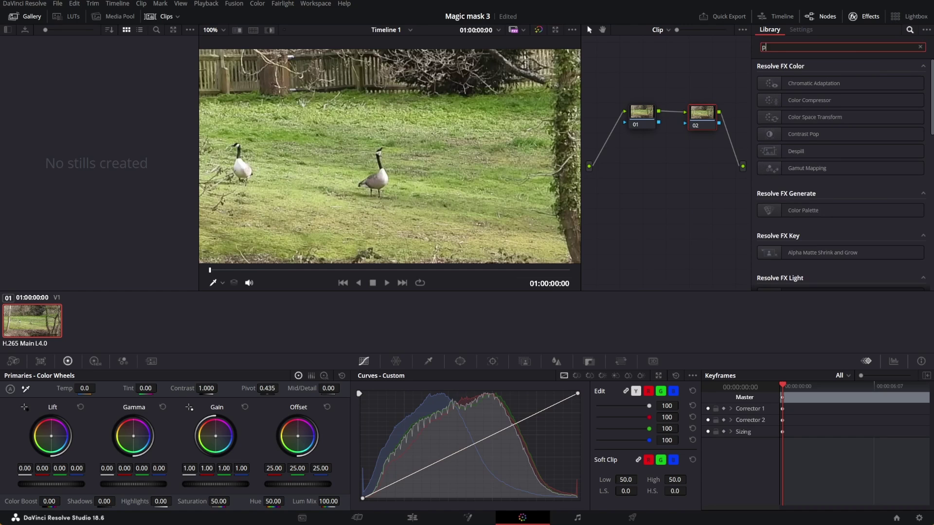
{"action": "type", "text": "a"}
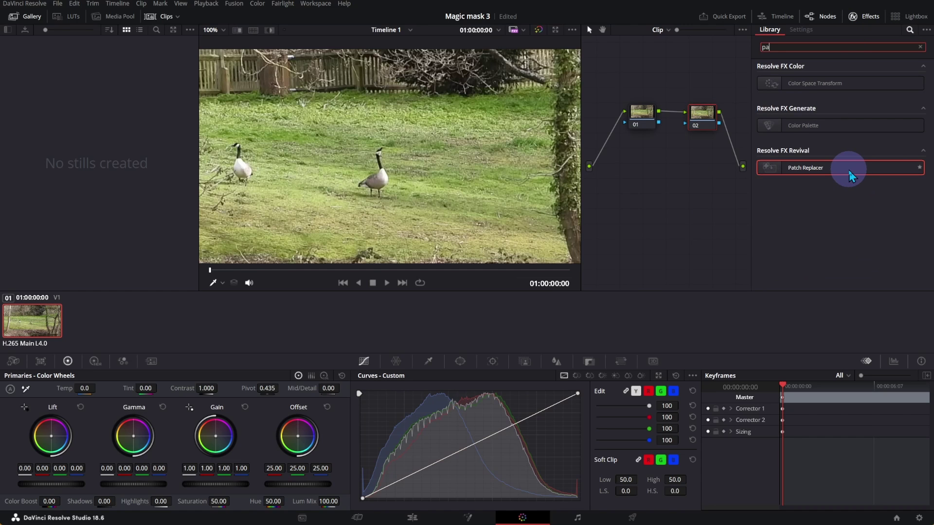
{"action": "left_click_drag", "start_coordinate": [847, 167], "coordinate": [706, 121]}
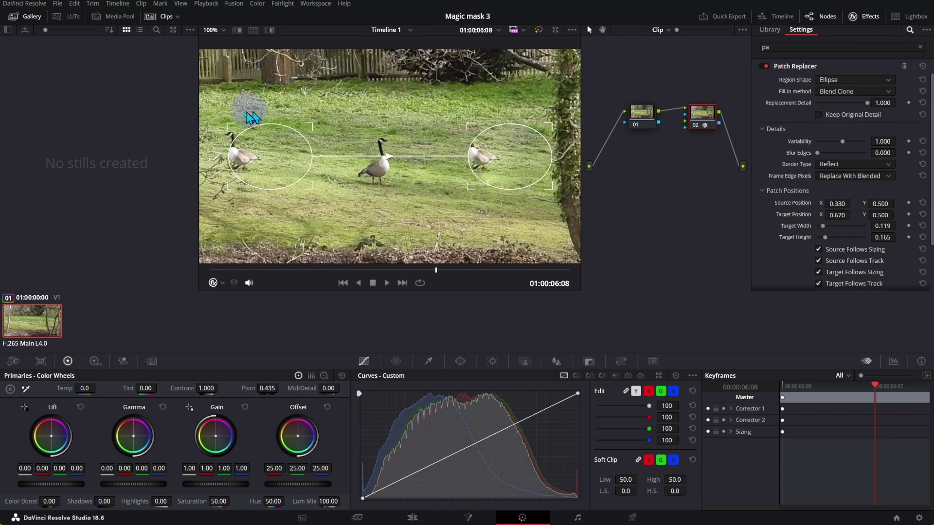
- Add an FX tracking point on the middle goose and track it forward and in reverse
{"action": "left_click", "coordinate": [223, 286]}
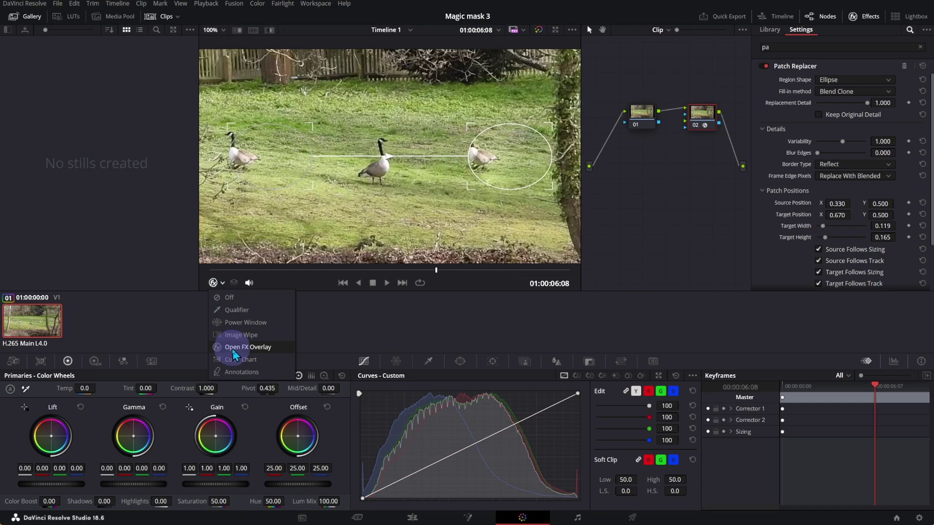
{"action": "left_click", "coordinate": [235, 323]}
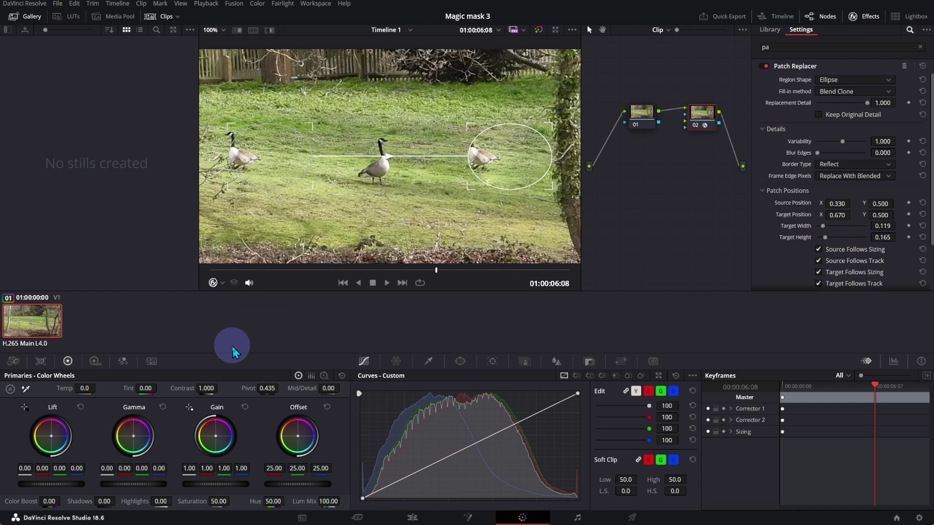
{"action": "left_click", "coordinate": [492, 361]}
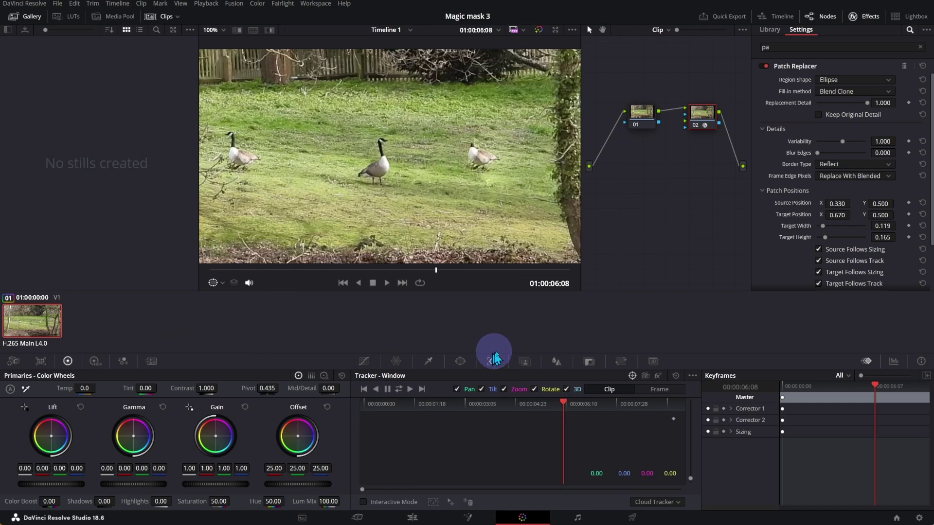
{"action": "left_click", "coordinate": [658, 377]}
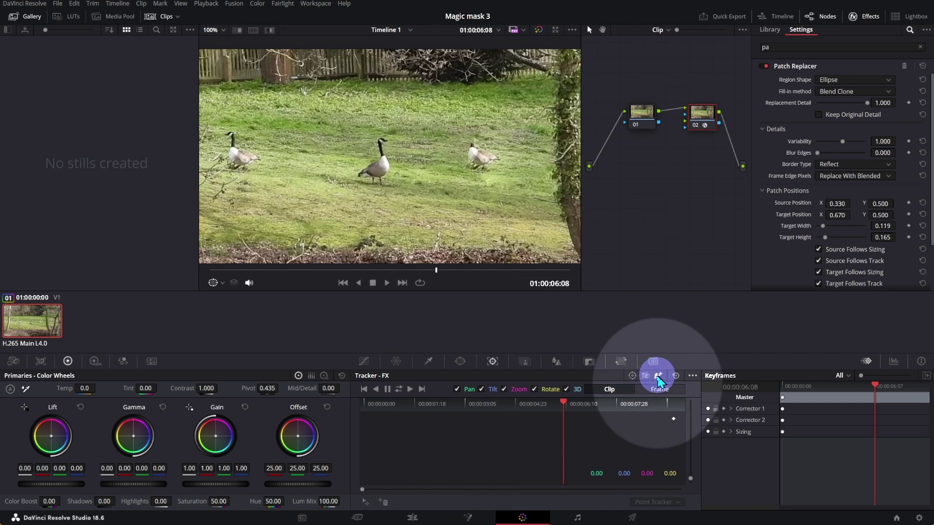
{"action": "left_click", "coordinate": [365, 502]}
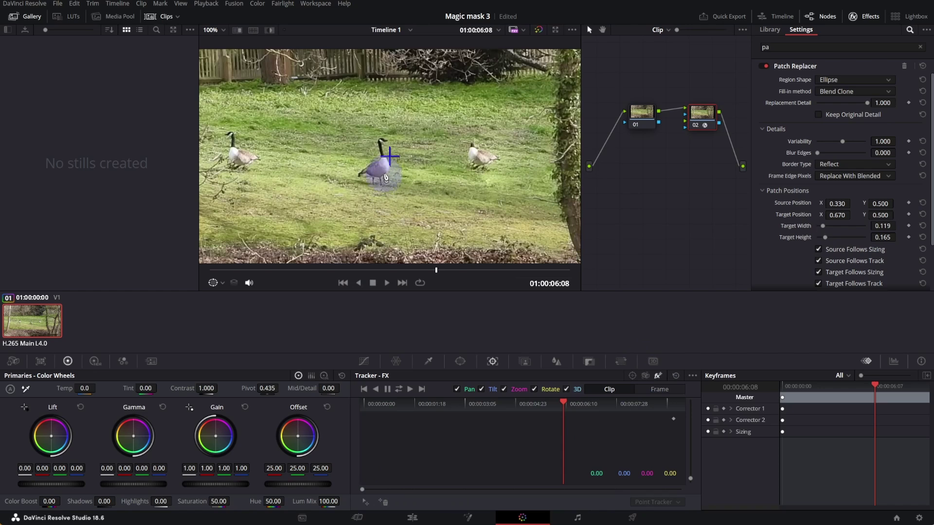
{"action": "left_click", "coordinate": [390, 158]}
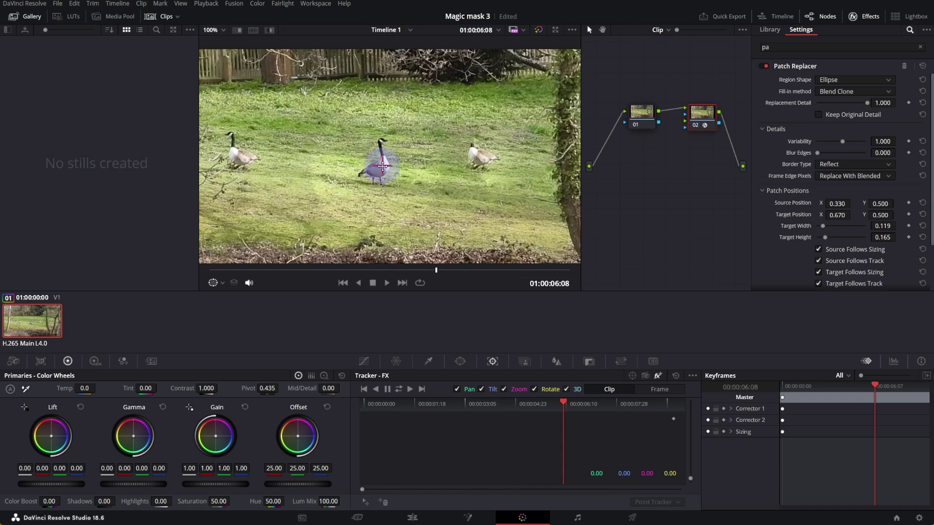
{"action": "left_click", "coordinate": [399, 389]}
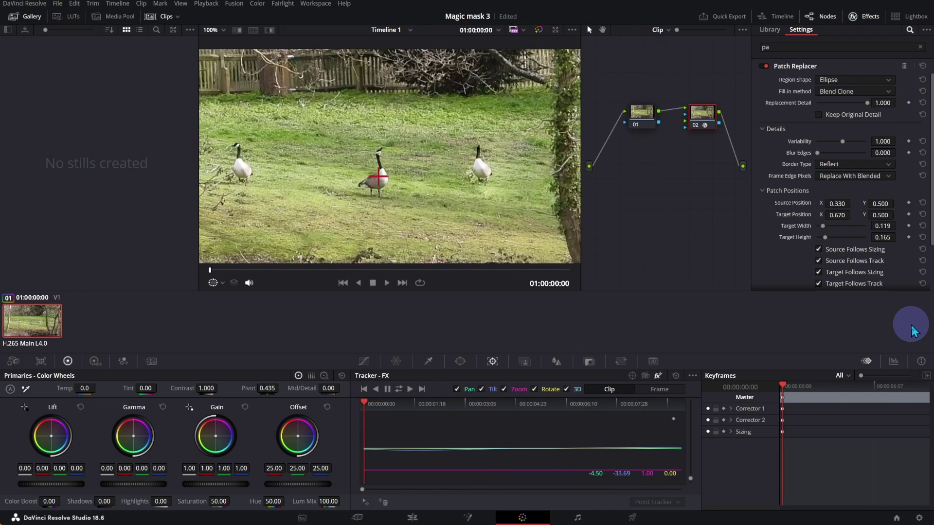
- Show the Open FX overlay and move the target patch over the middle goose
{"action": "left_click", "coordinate": [222, 284]}
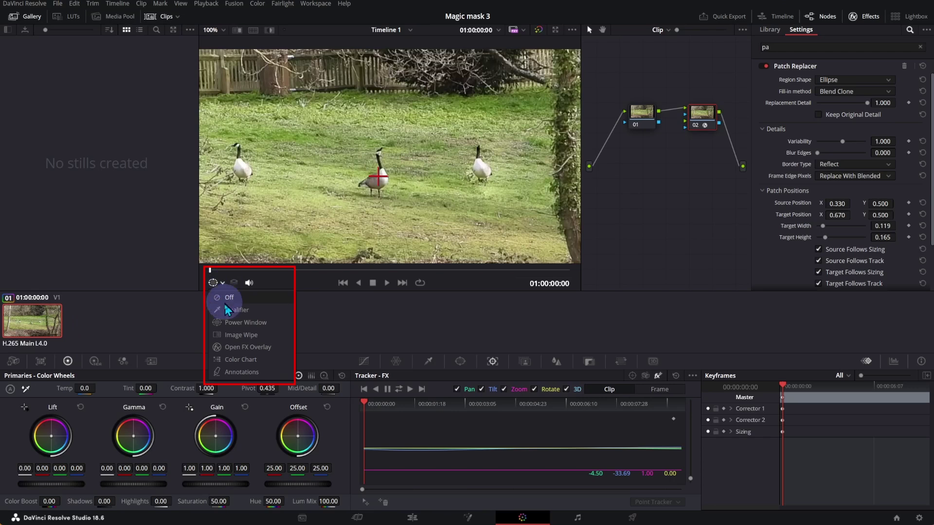
{"action": "left_click", "coordinate": [239, 348]}
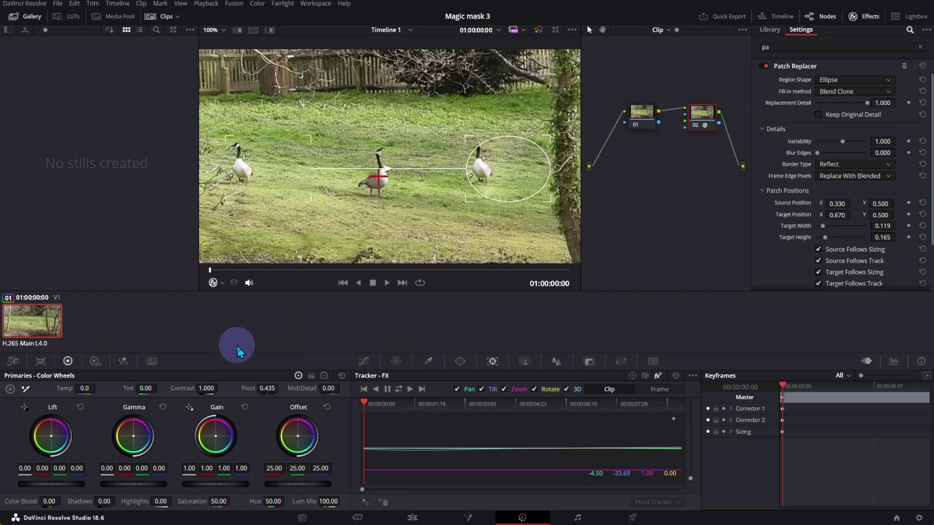
{"action": "left_click_drag", "start_coordinate": [293, 171], "coordinate": [316, 171]}
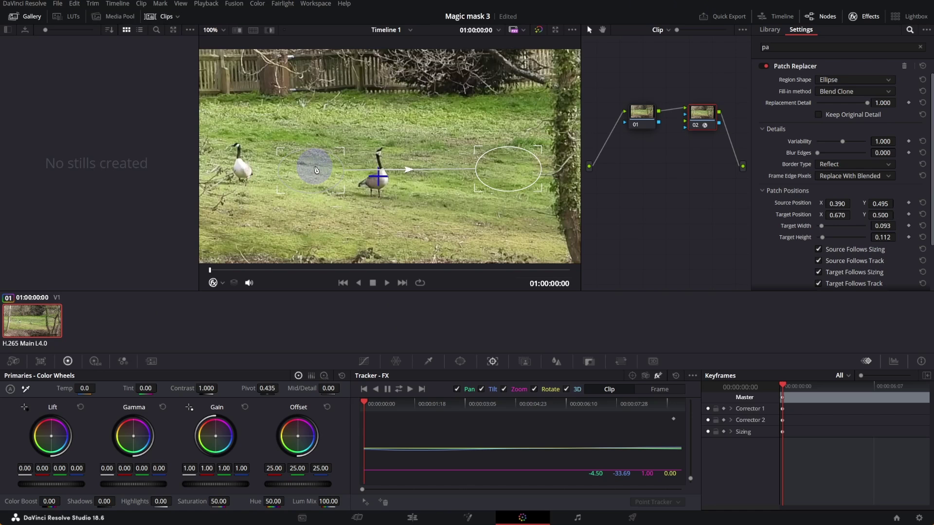
{"action": "left_click_drag", "start_coordinate": [316, 170], "coordinate": [471, 97]}
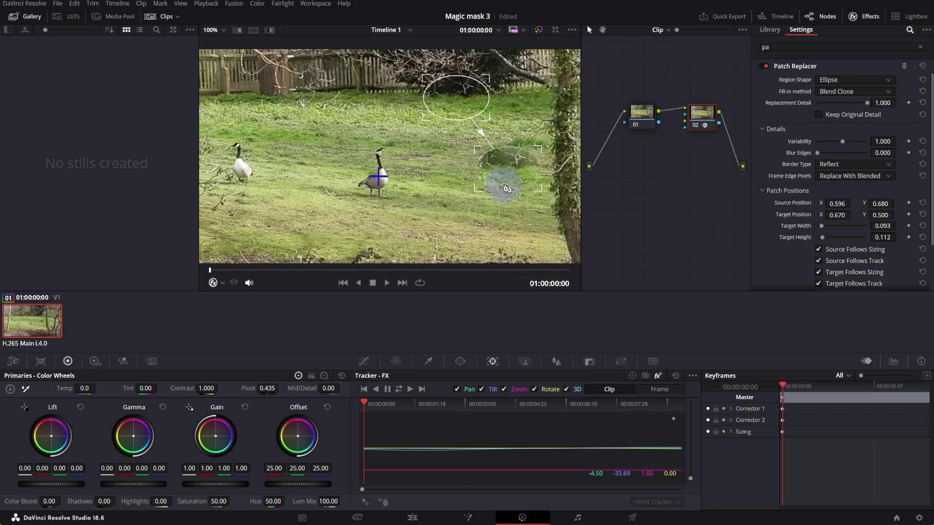
{"action": "left_click_drag", "start_coordinate": [508, 177], "coordinate": [369, 178]}
- Place the source patch on grass right of the goose, around X 0.601, Y 0.480
{"action": "left_click_drag", "start_coordinate": [453, 115], "coordinate": [477, 185]}
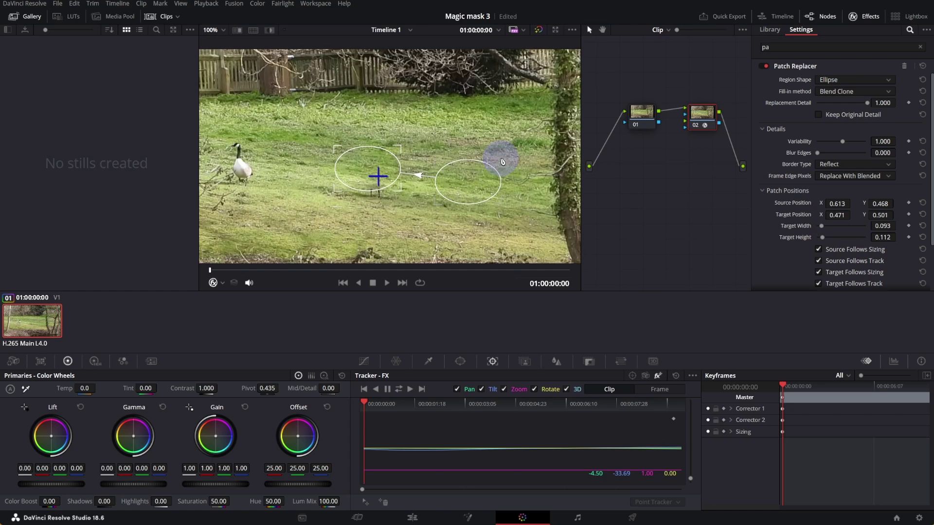
{"action": "scroll", "coordinate": [502, 162], "scroll_direction": "up", "scroll_amount": 5}
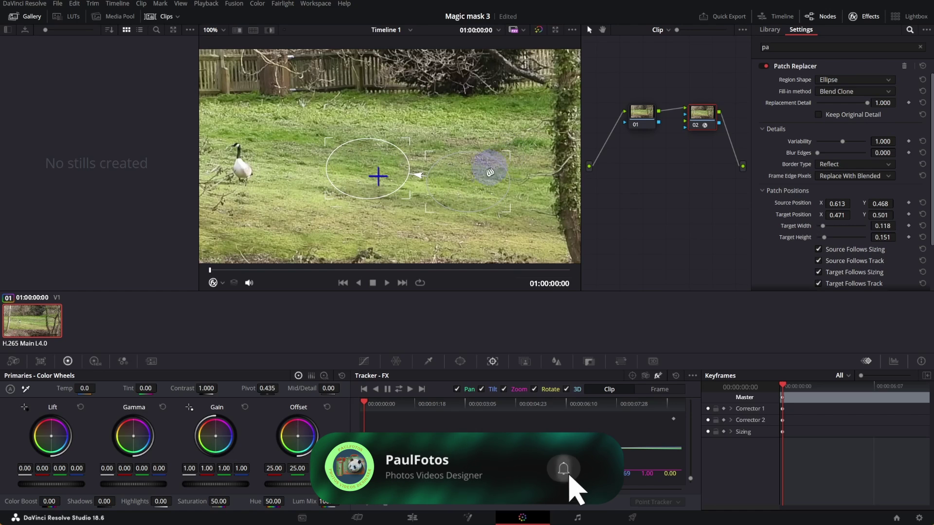
{"action": "left_click_drag", "start_coordinate": [476, 171], "coordinate": [475, 175]}
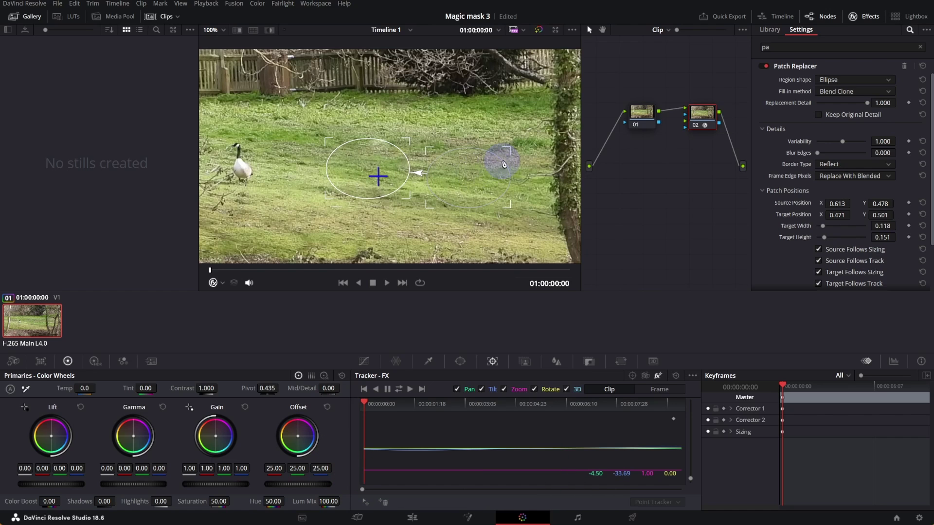
{"action": "left_click_drag", "start_coordinate": [467, 182], "coordinate": [462, 182]}
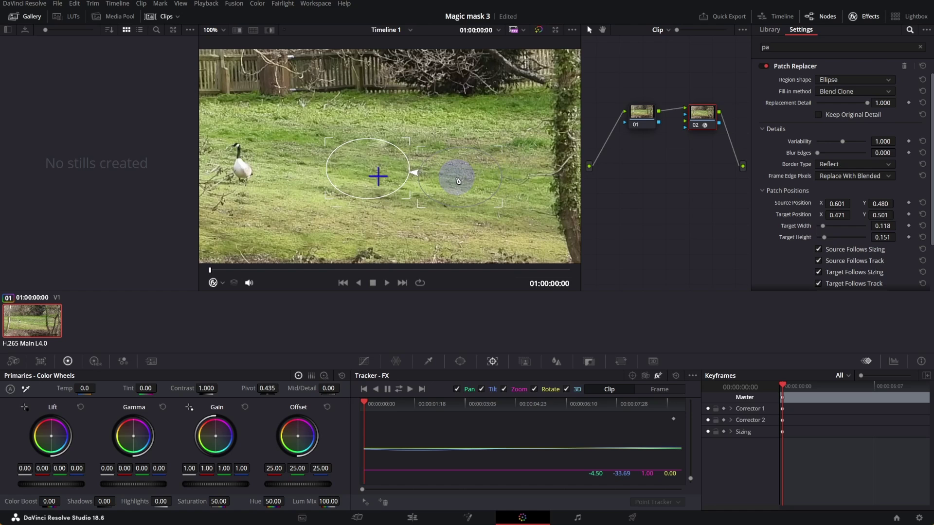
- Turn the viewer overlay off, play the clip to review, and raise Blur Edges to 0.146
{"action": "key", "text": "space"}
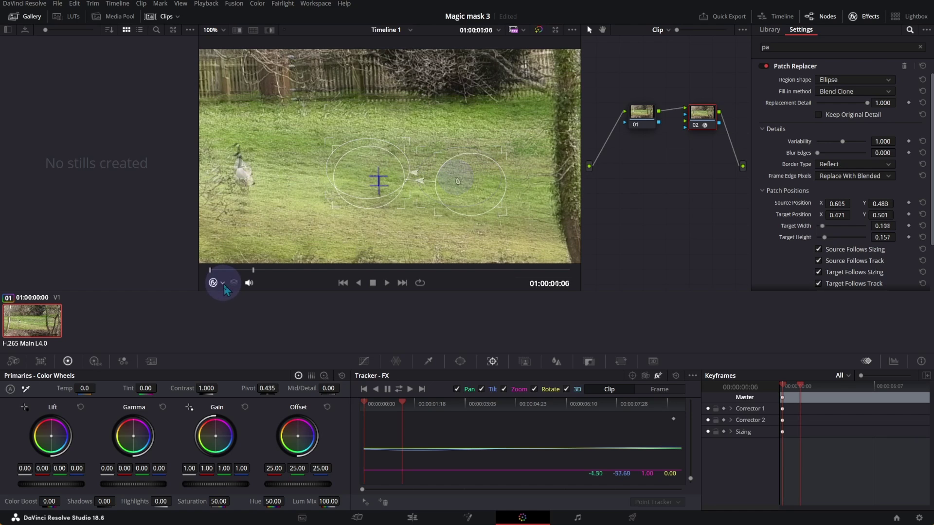
{"action": "left_click", "coordinate": [218, 282]}
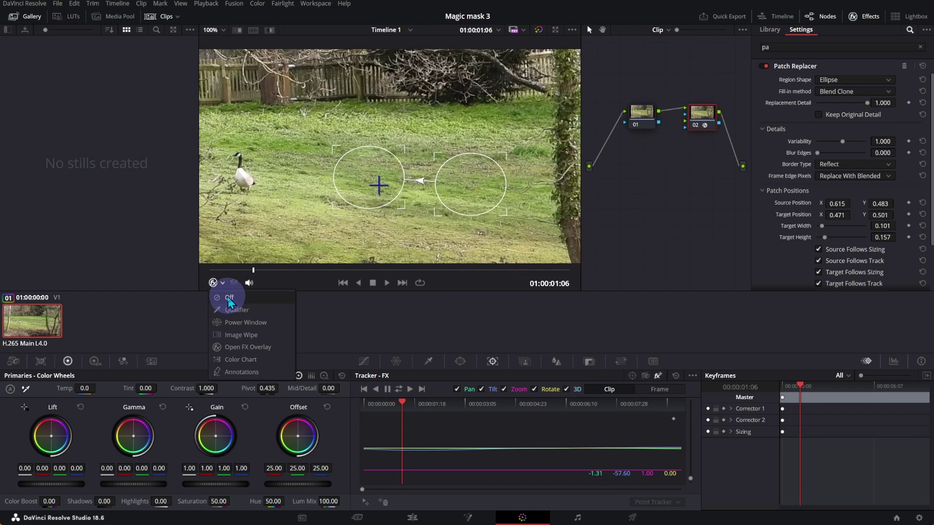
{"action": "left_click", "coordinate": [228, 303]}
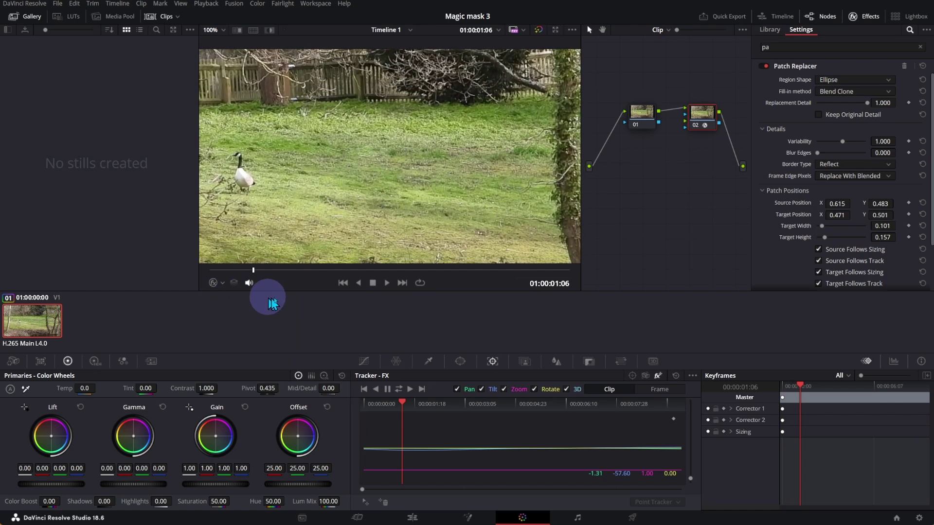
{"action": "left_click", "coordinate": [387, 284]}
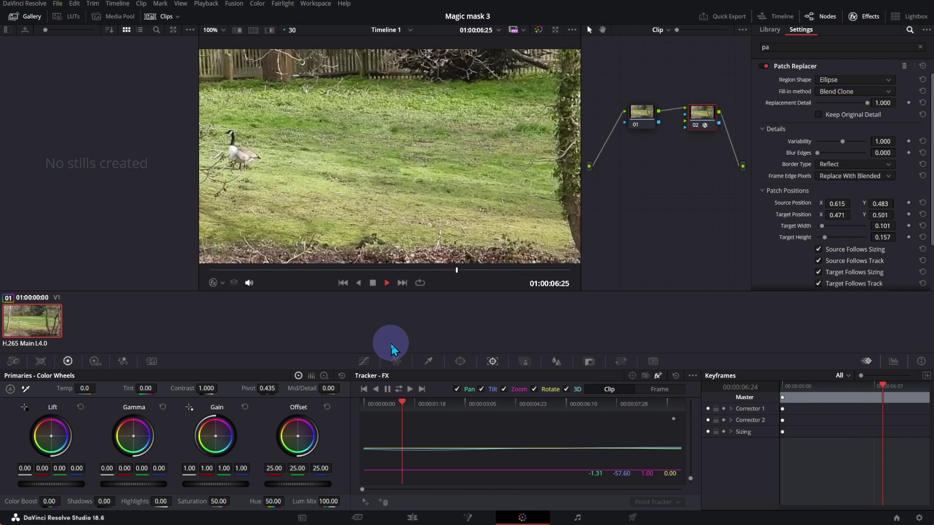
{"action": "left_click_drag", "start_coordinate": [881, 153], "coordinate": [922, 153]}
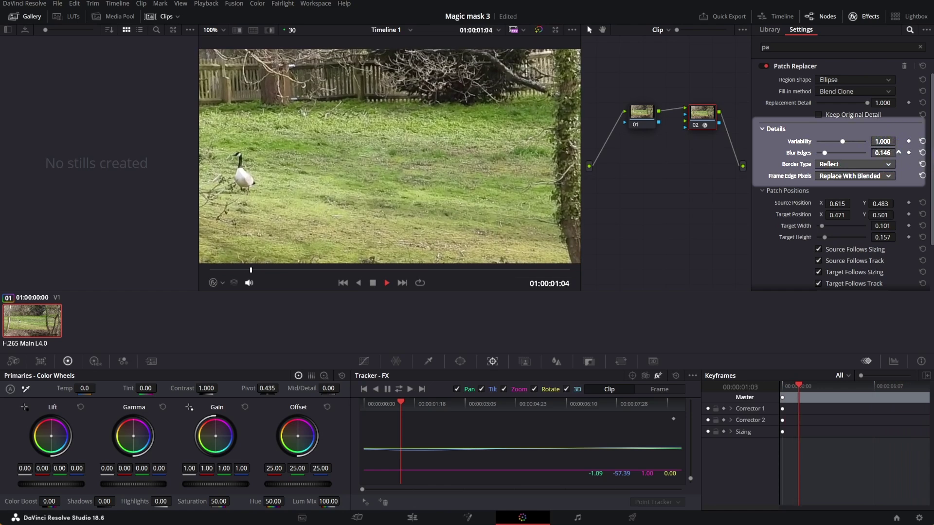
- Push Patch Replacer's Blur Edges further, to 0.265, for a softer grass blend
{"action": "mouse_move", "coordinate": [874, 154]}
{"action": "left_mouse_down"}
{"action": "mouse_move", "coordinate": [824, 156]}
{"action": "mouse_move", "coordinate": [897, 151]}
{"action": "mouse_move", "coordinate": [884, 153]}
{"action": "left_mouse_up"}
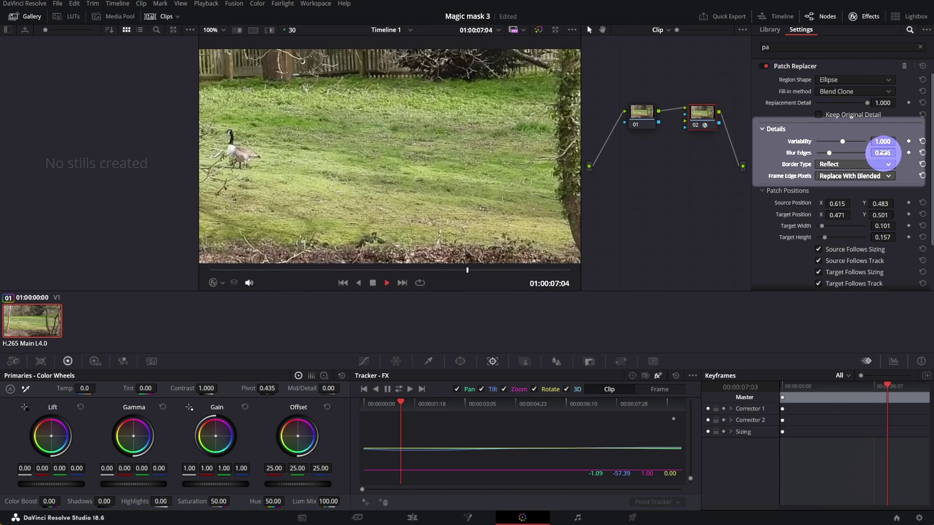
{"action": "left_click_drag", "start_coordinate": [897, 152], "coordinate": [883, 153]}
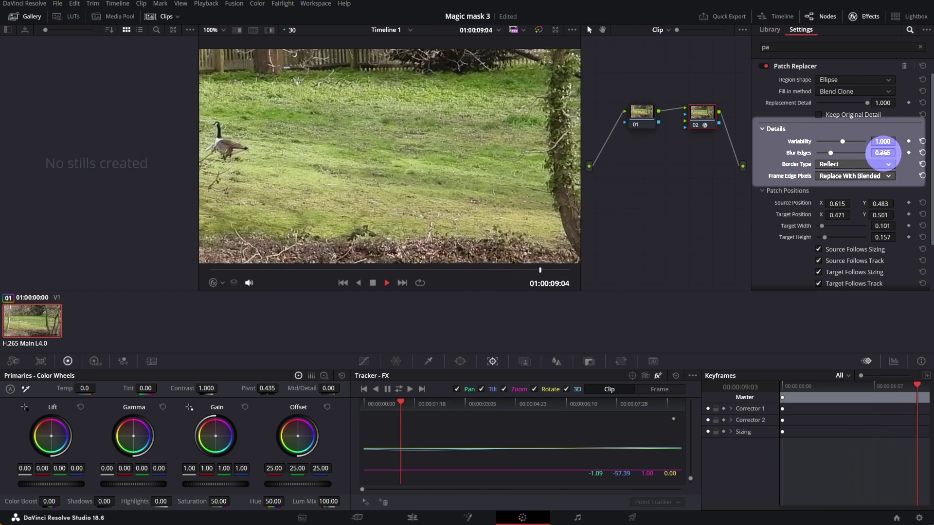